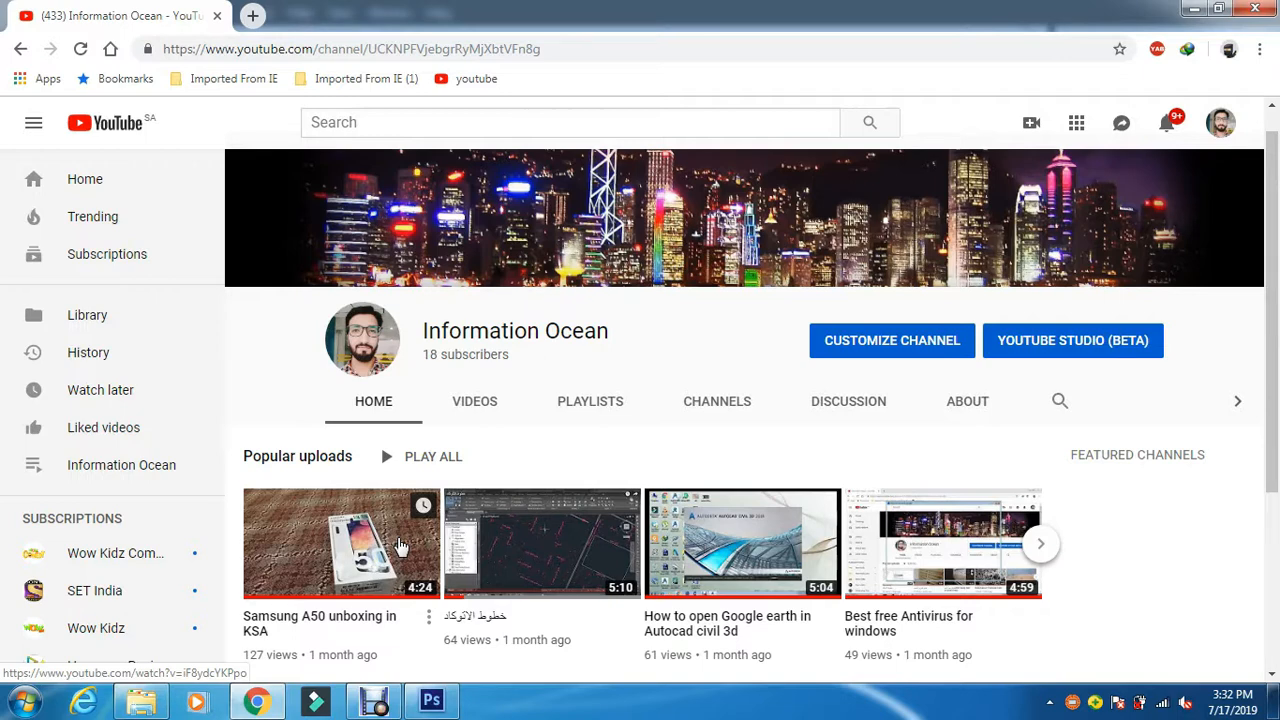
Switch to Photoshop and open the photo 2_125_46.jpg from the file explorer
click(432, 700)
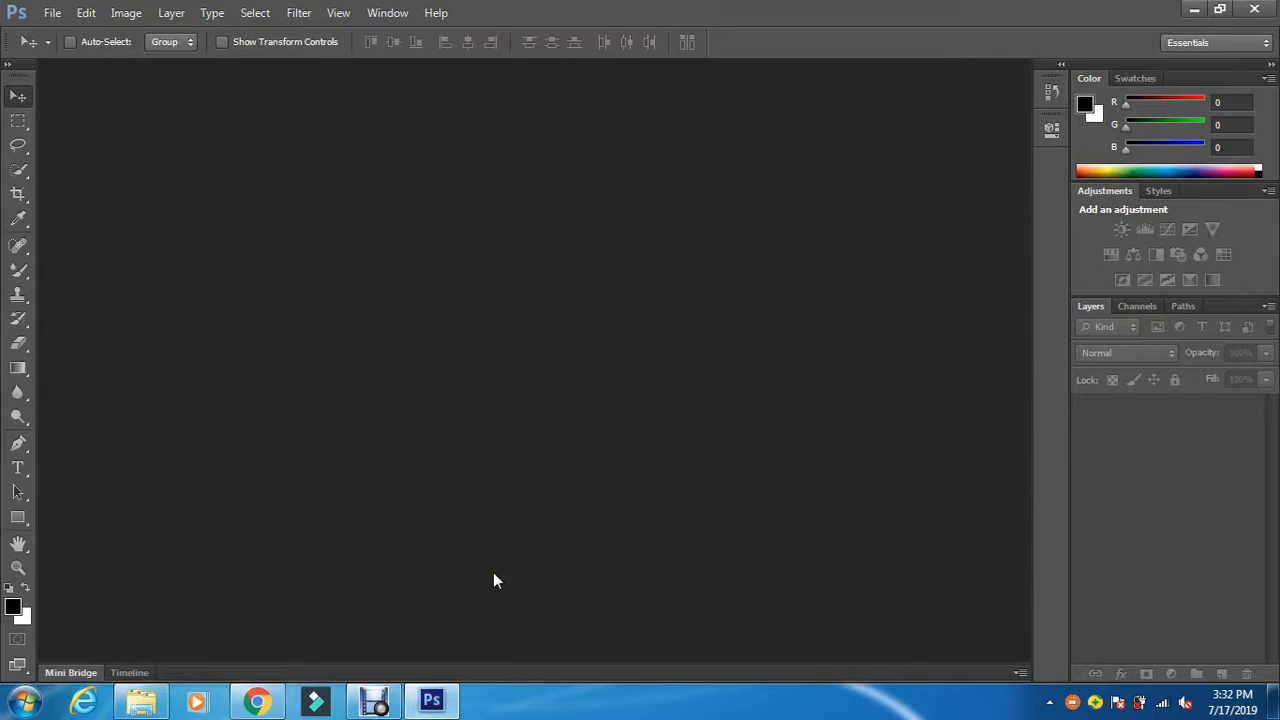
click(150, 704)
drag(303, 180, 472, 350)
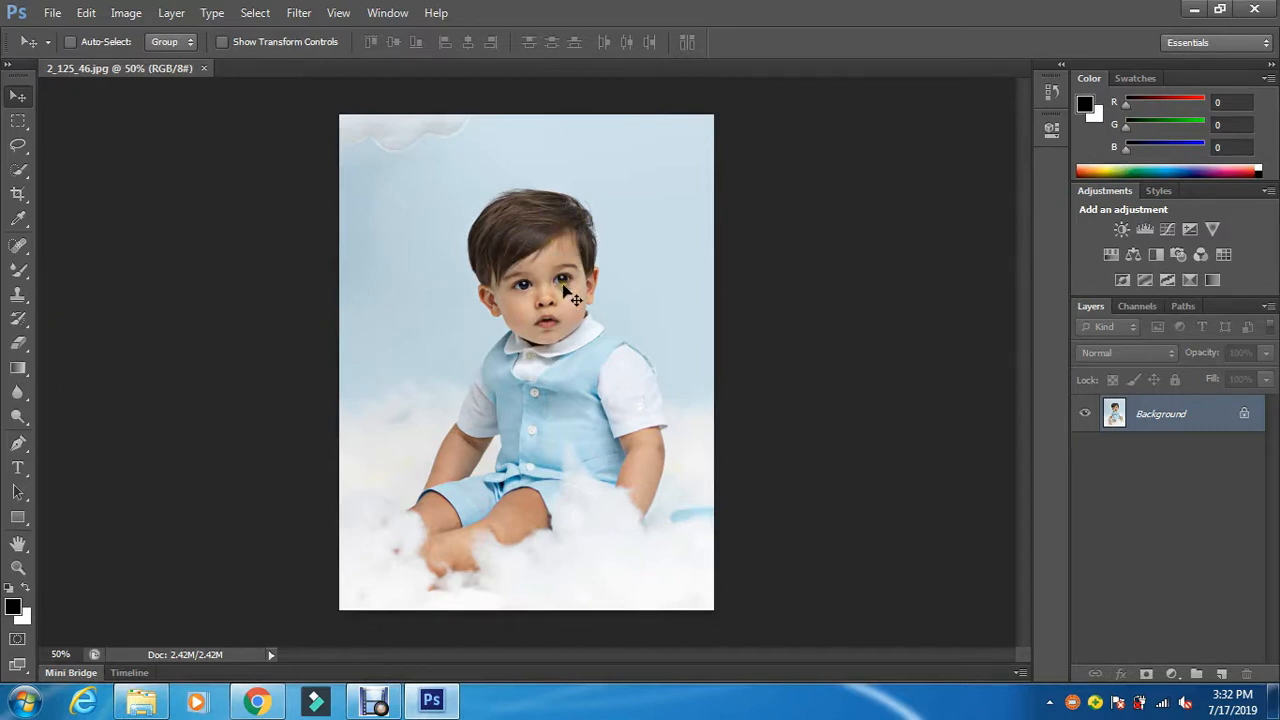
Activate the Sharpen Tool for retouching the child's hair and set its strength to 55%
click(18, 567)
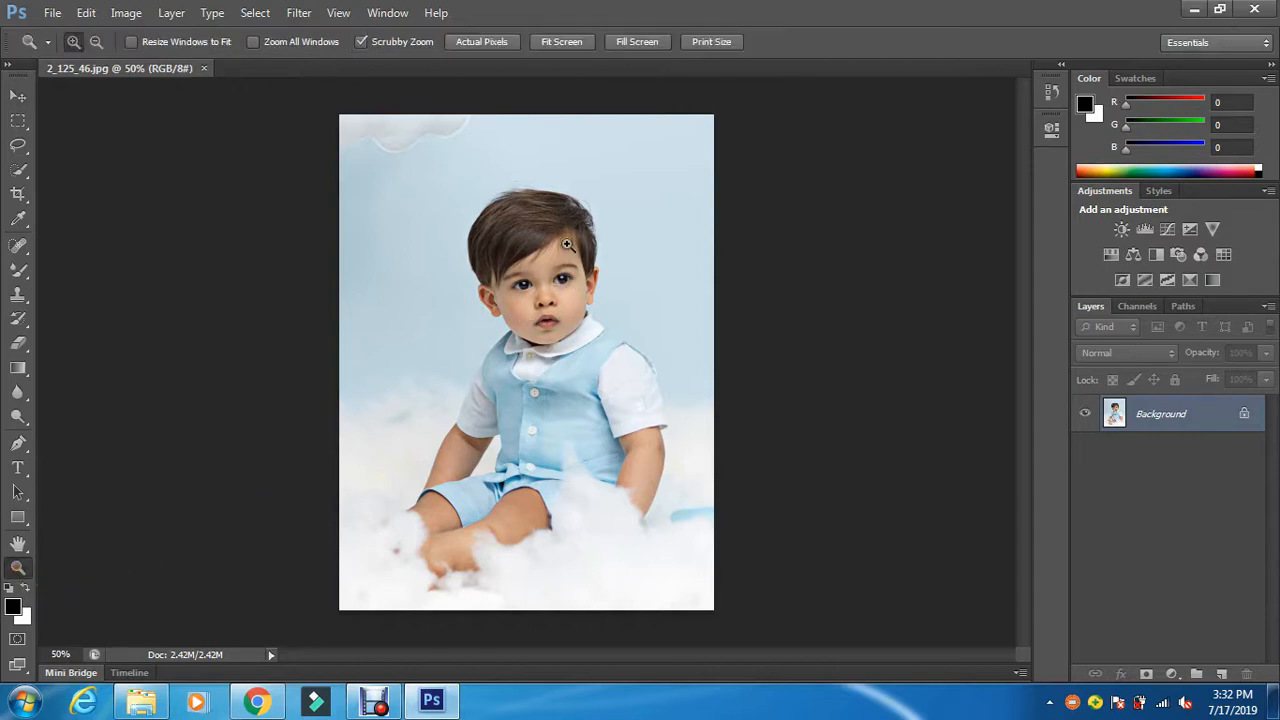
drag(565, 242, 551, 265)
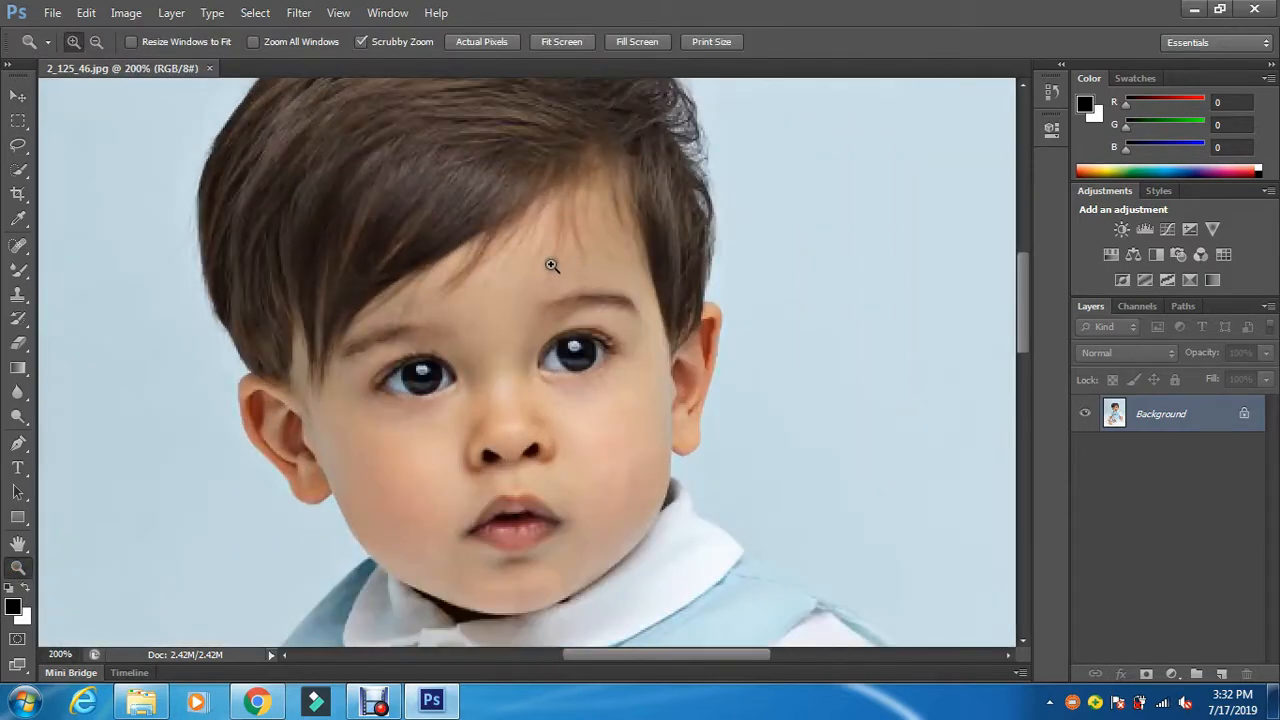
scroll(551, 265, up, 5)
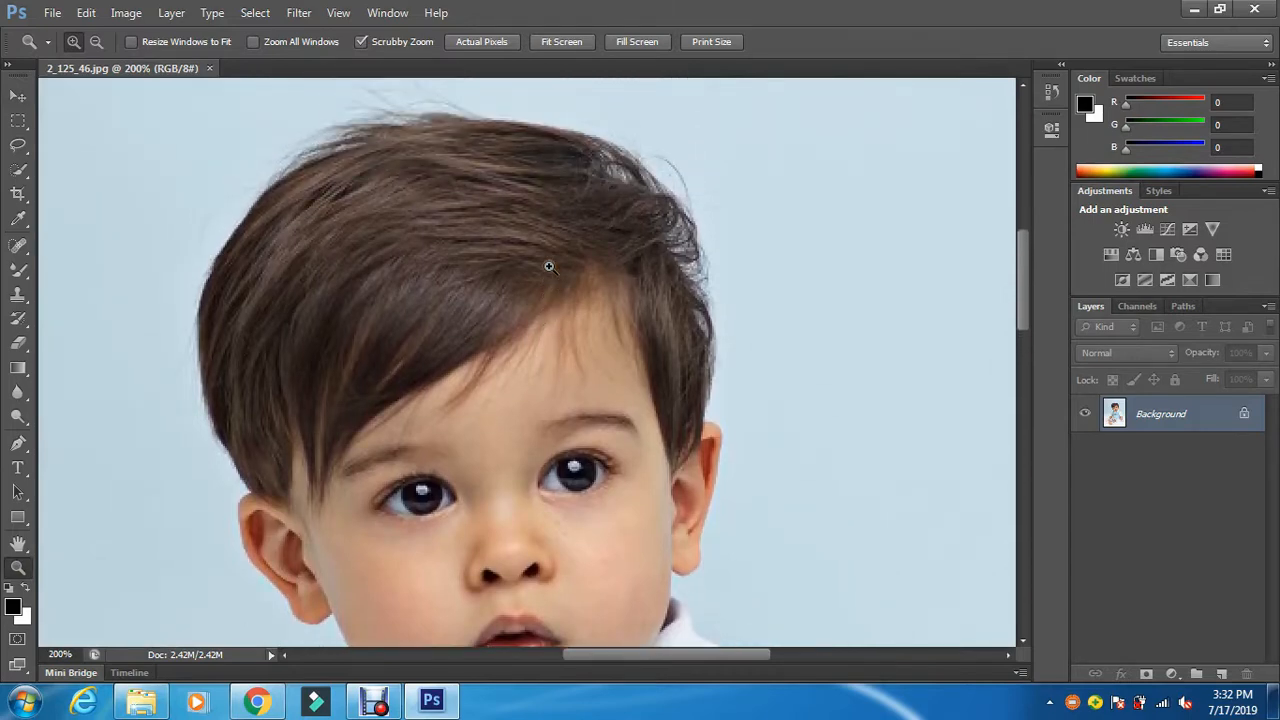
scroll(549, 266, up, 1)
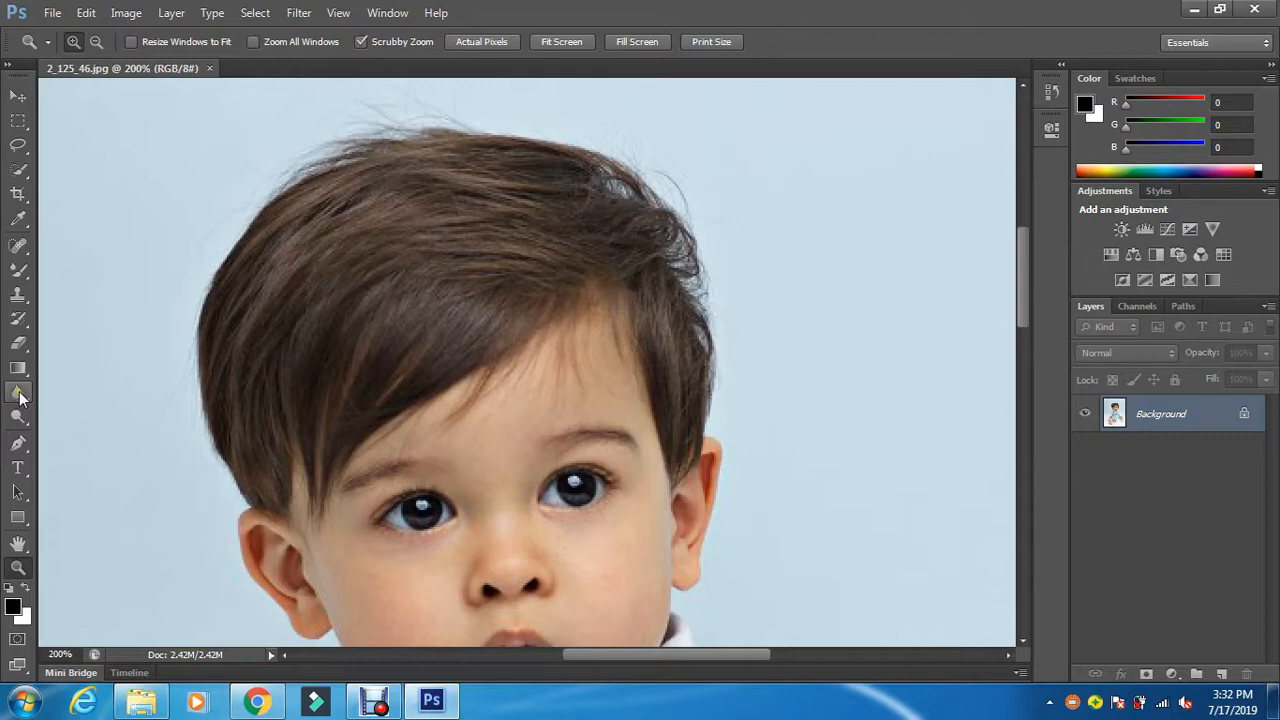
click(13, 400)
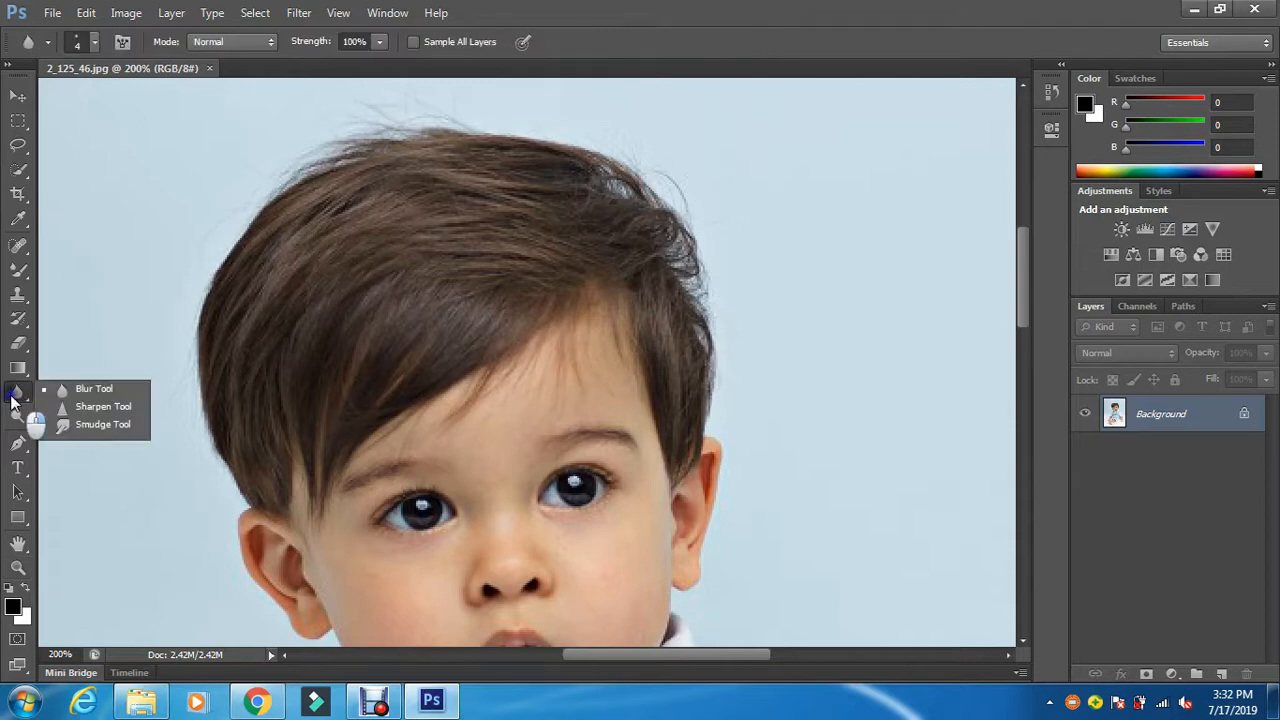
click(81, 411)
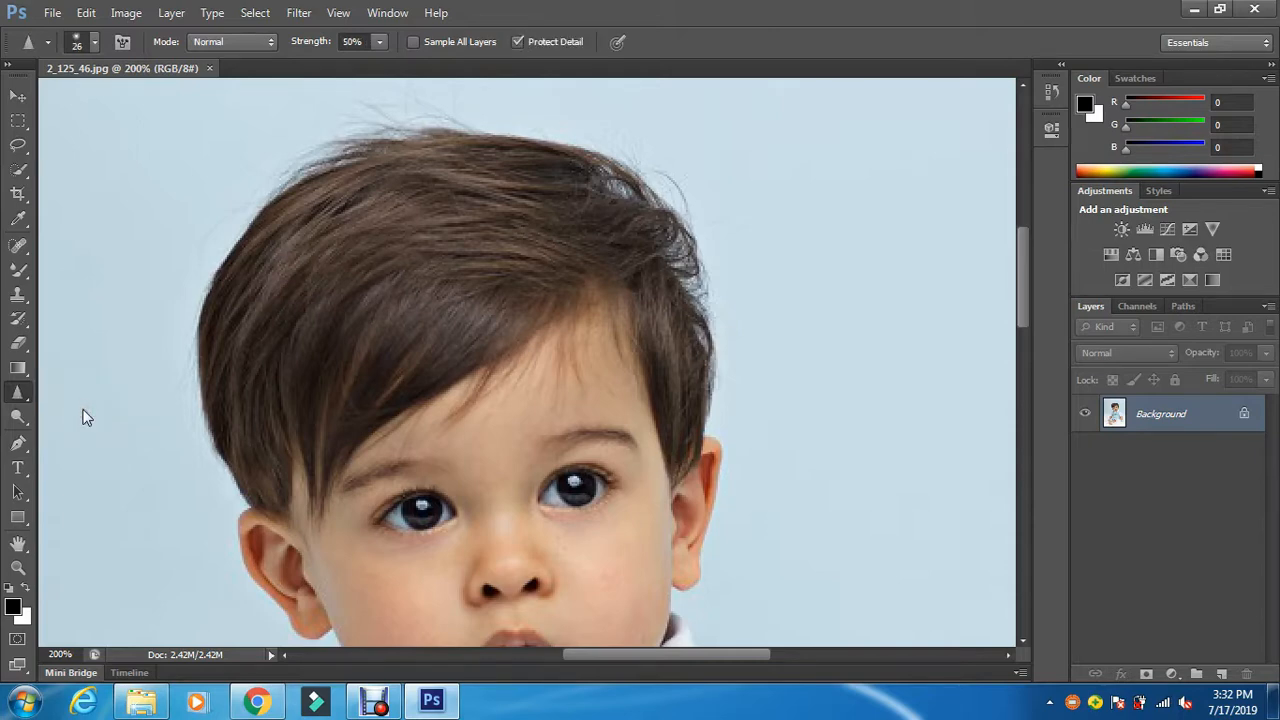
click(380, 45)
mouse_move(380, 60)
mouse_down()
mouse_move(426, 59)
mouse_move(386, 68)
mouse_up()
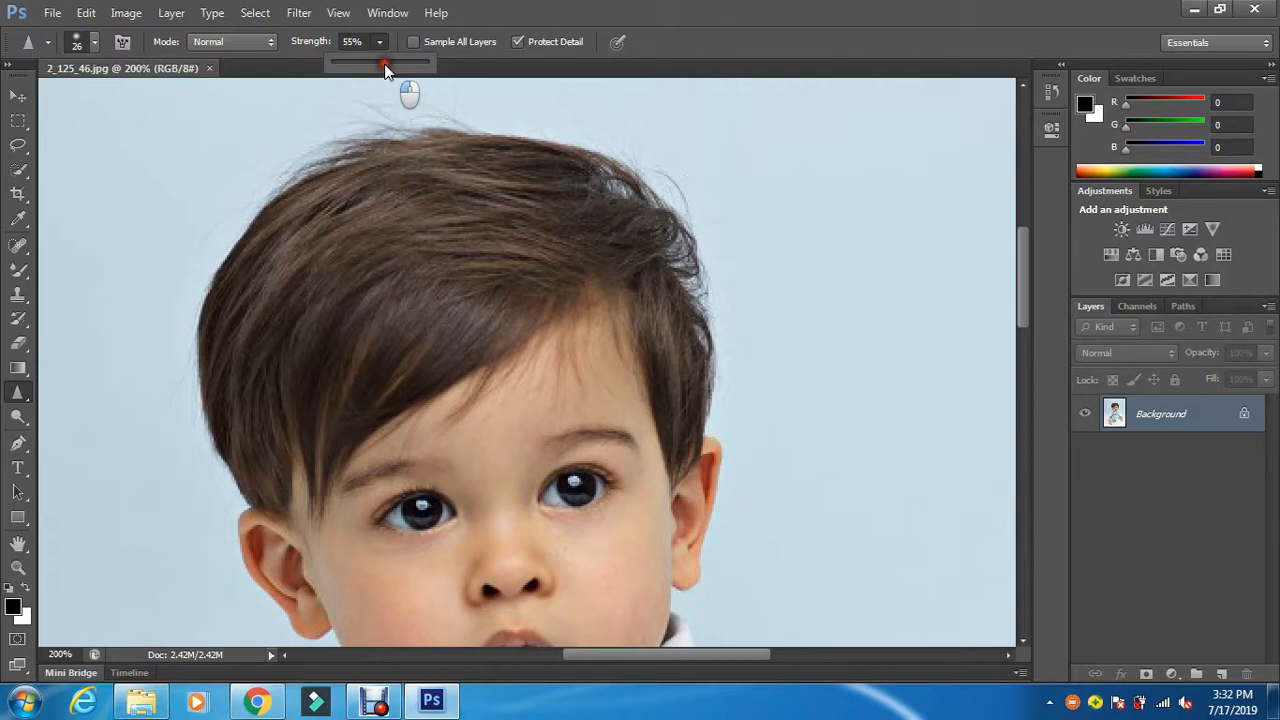
click(566, 16)
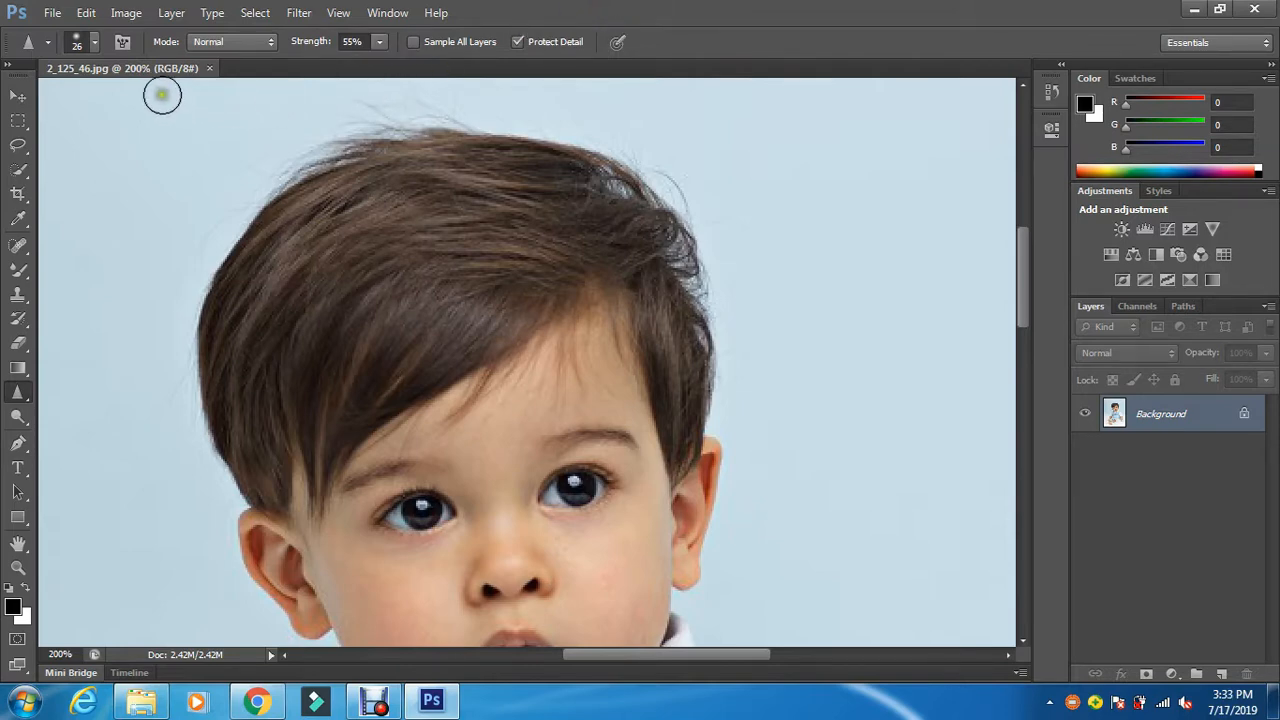
Set the Sharpen Tool's brush size to 37 px
click(95, 43)
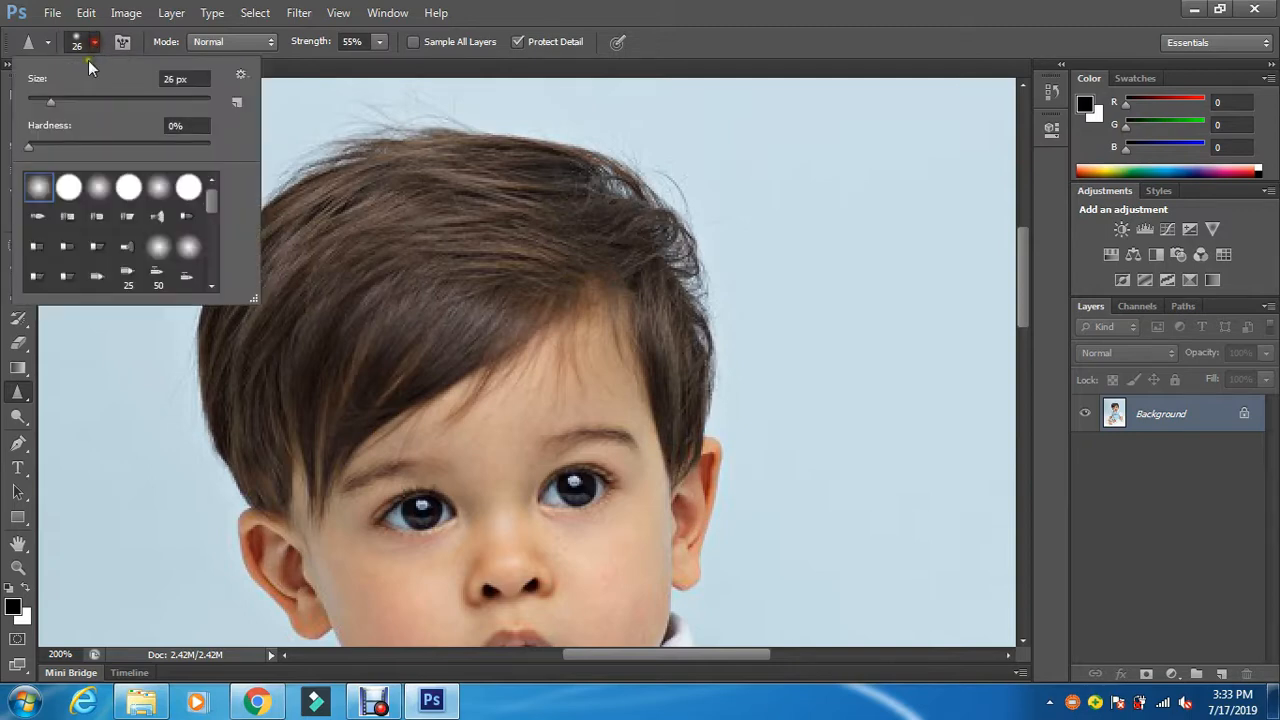
mouse_move(52, 103)
mouse_down()
mouse_move(210, 100)
mouse_move(54, 104)
mouse_up()
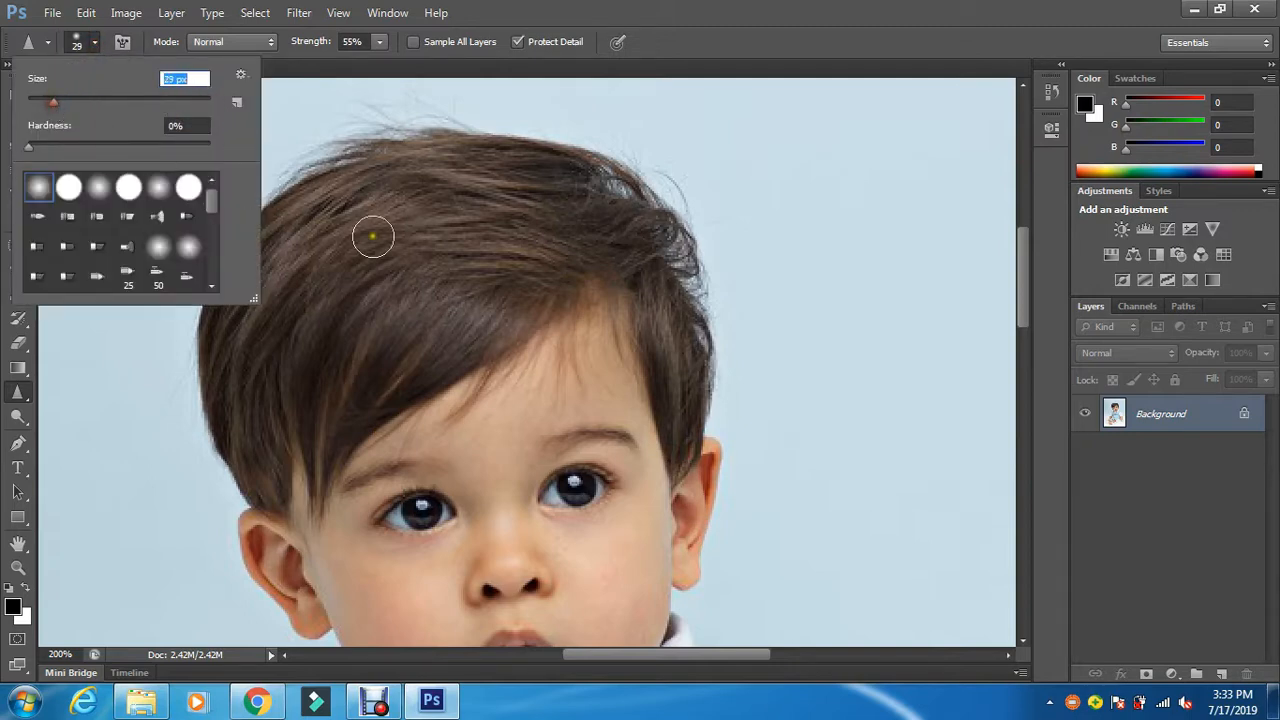
click(74, 101)
click(617, 7)
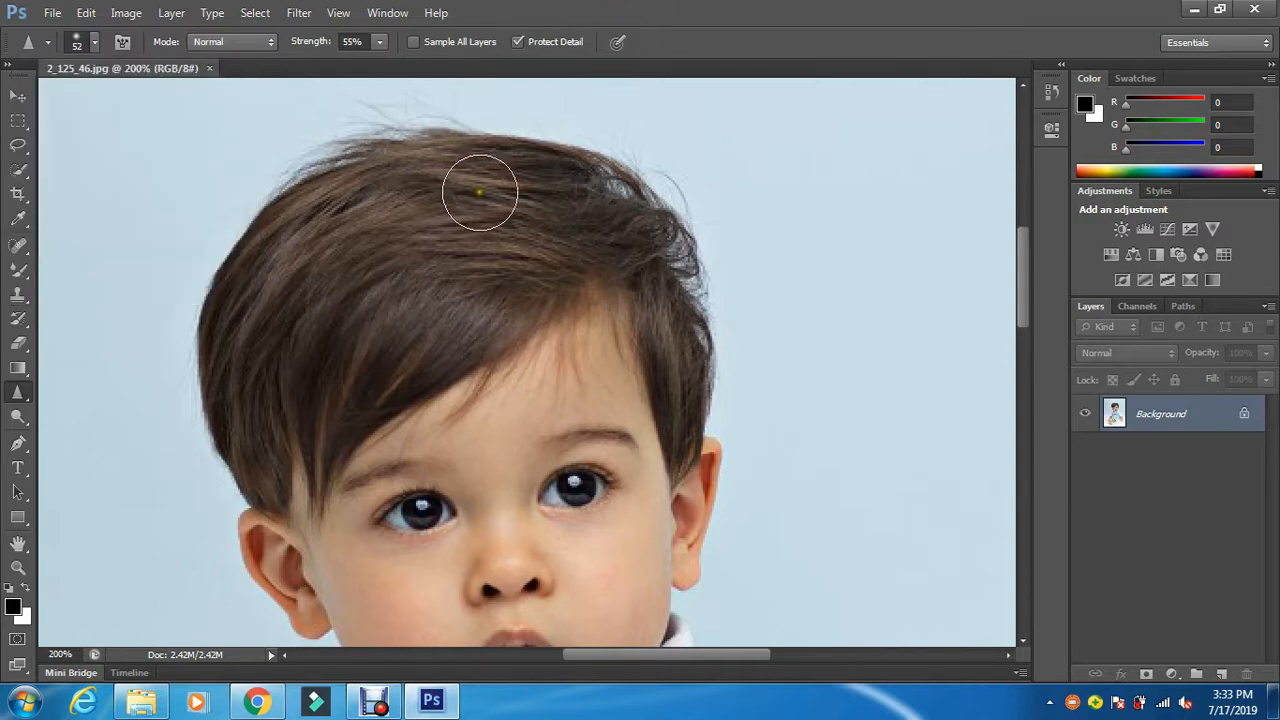
click(96, 42)
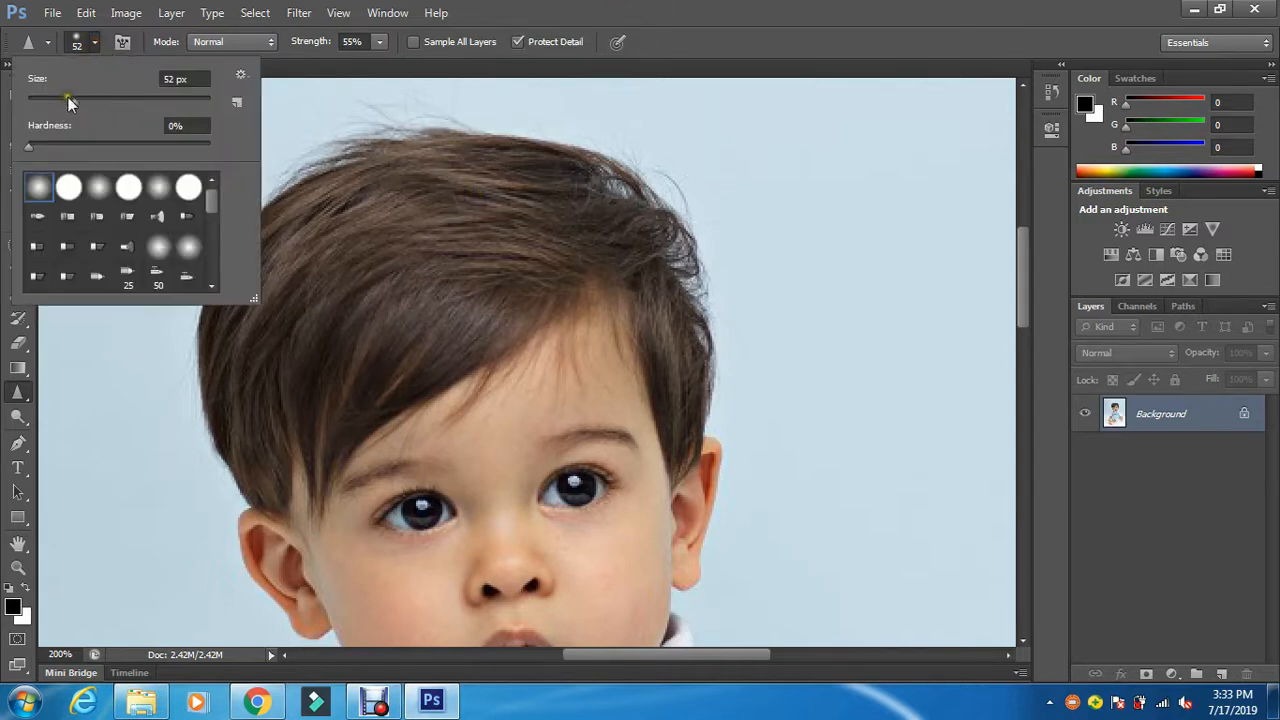
drag(68, 97, 61, 100)
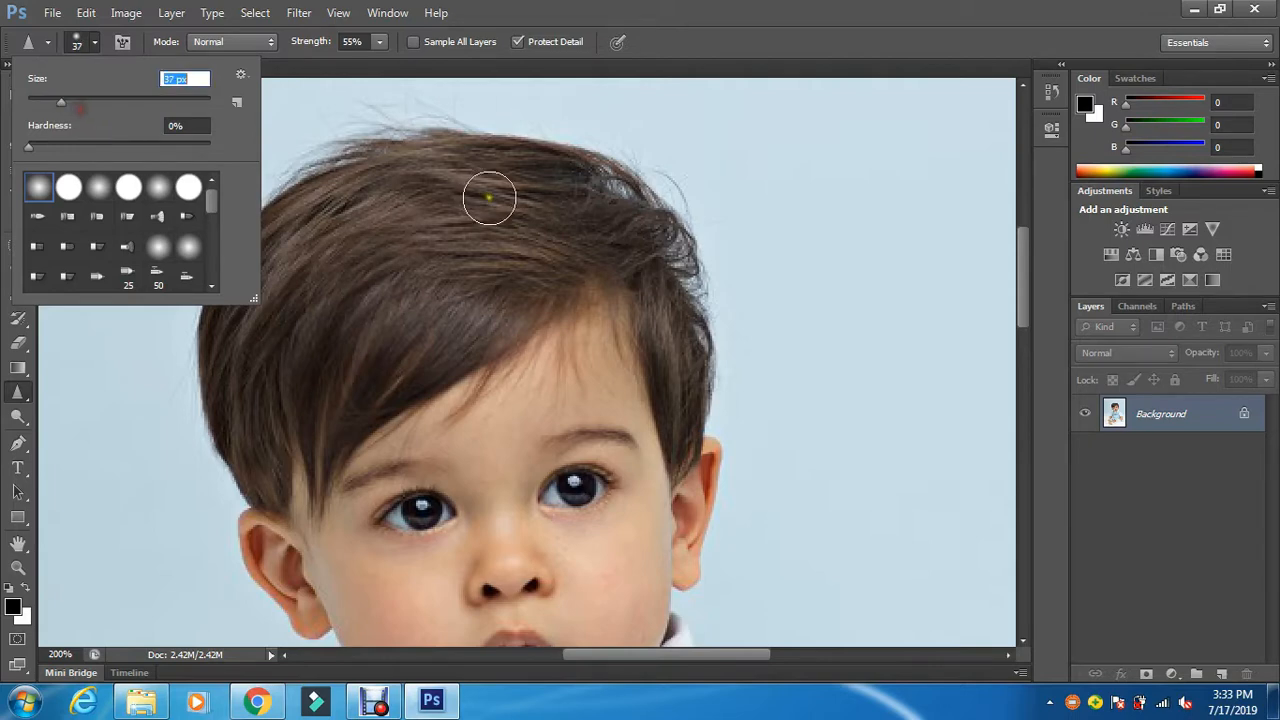
Sharpen the main mass of the child's hair, following the strands across the crown, fringe and the left side of the head in the picture
mouse_move(500, 190)
mouse_down()
mouse_move(417, 225)
mouse_move(352, 293)
mouse_up()
drag(514, 219, 328, 332)
mouse_move(508, 253)
mouse_down()
mouse_move(335, 348)
mouse_move(314, 374)
mouse_move(343, 377)
mouse_move(537, 277)
mouse_move(331, 403)
mouse_up()
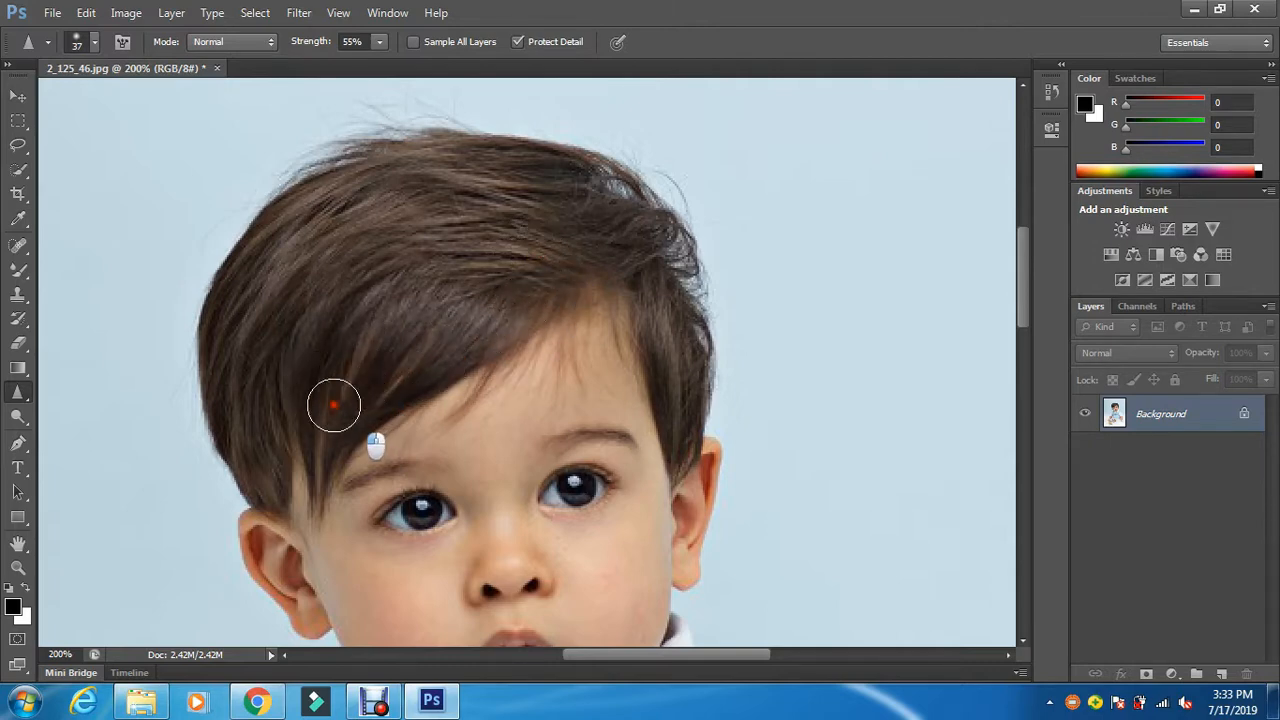
mouse_move(594, 251)
mouse_down()
mouse_move(479, 357)
mouse_move(380, 379)
mouse_move(346, 409)
mouse_up()
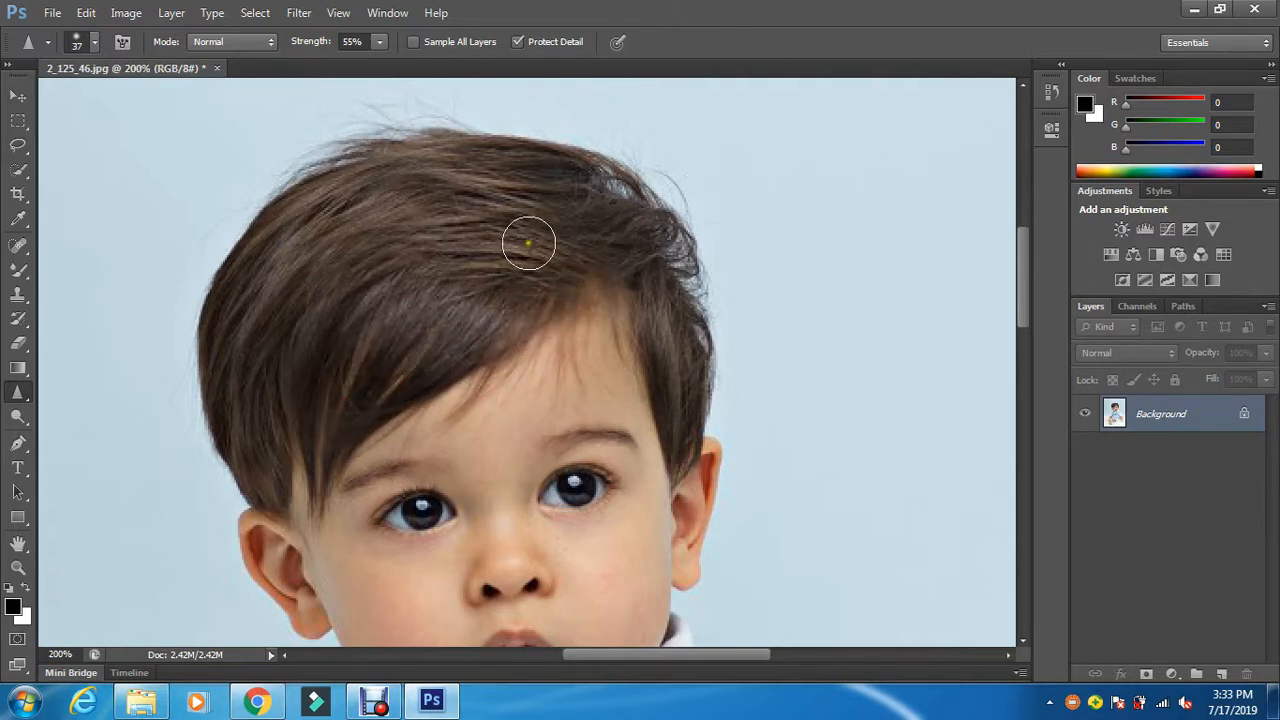
mouse_move(528, 236)
mouse_down()
mouse_move(369, 349)
mouse_move(362, 369)
mouse_up()
mouse_move(560, 208)
mouse_down()
mouse_move(309, 337)
mouse_move(340, 352)
mouse_up()
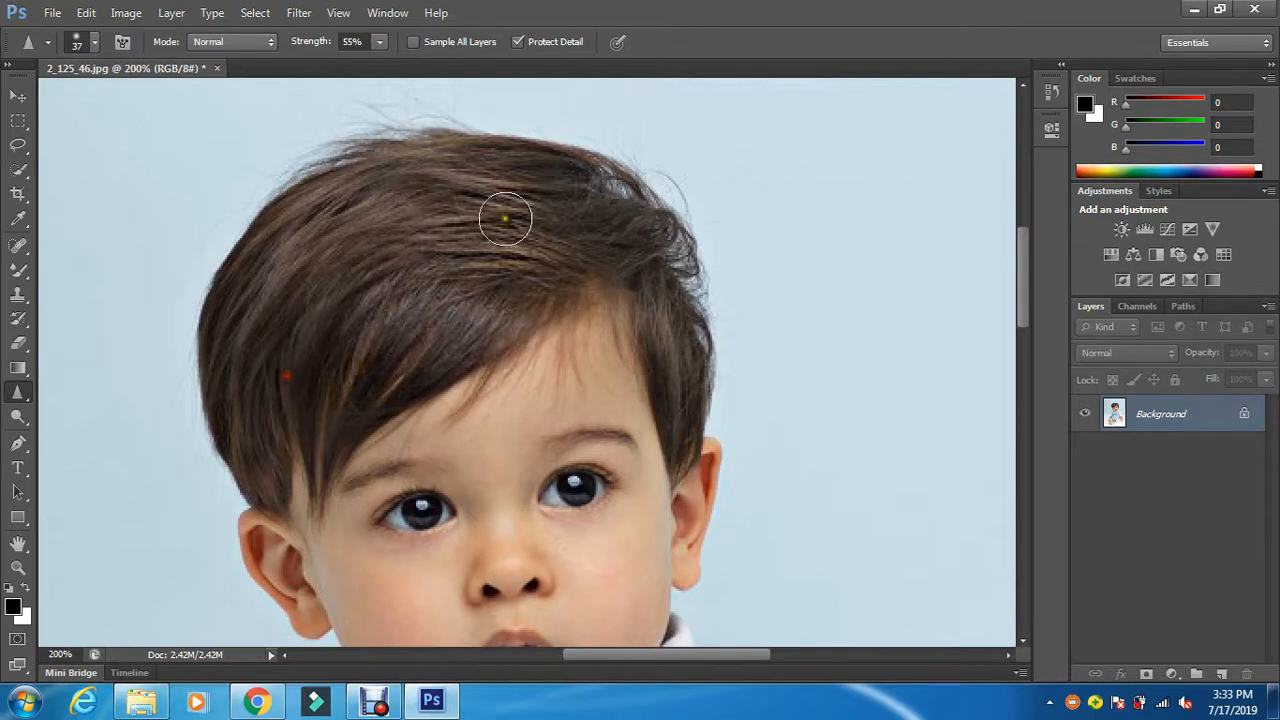
mouse_move(506, 214)
mouse_down()
mouse_move(392, 225)
mouse_move(273, 331)
mouse_move(250, 379)
mouse_up()
mouse_move(477, 214)
mouse_down()
mouse_move(500, 200)
mouse_move(234, 343)
mouse_move(230, 371)
mouse_up()
drag(275, 312, 257, 443)
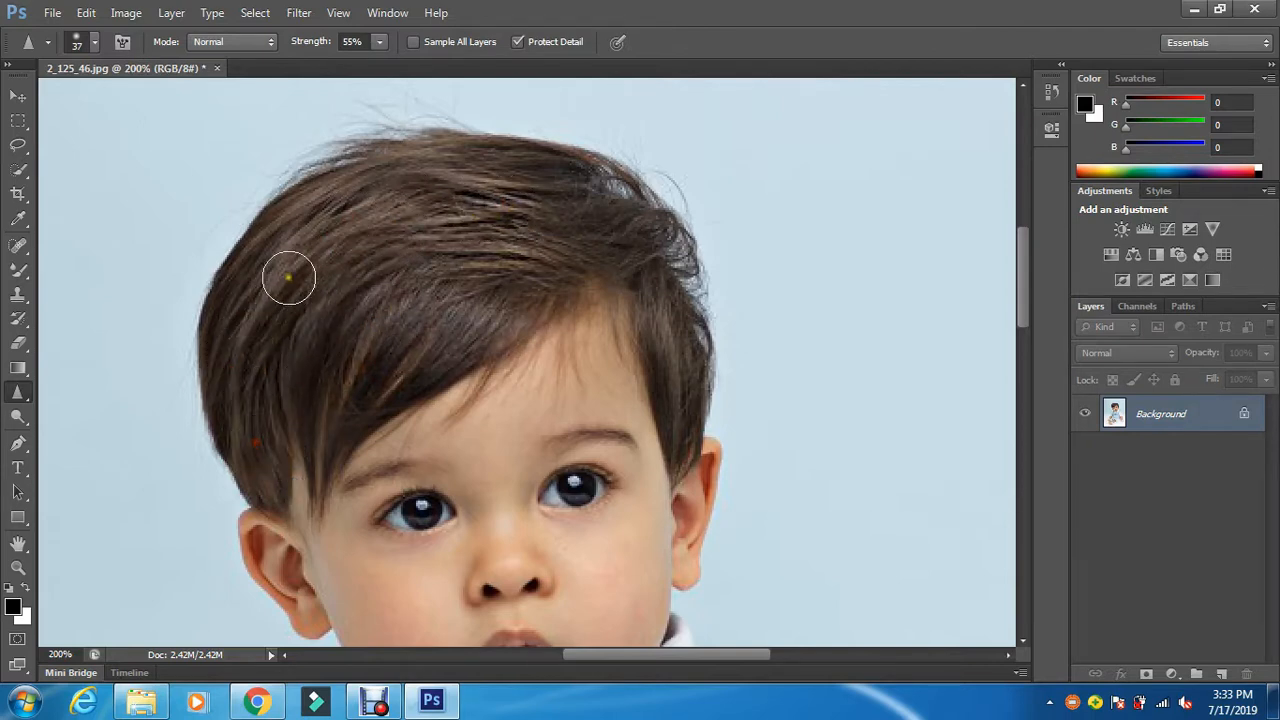
mouse_move(289, 277)
mouse_down()
mouse_move(225, 322)
mouse_move(202, 438)
mouse_up()
drag(366, 277, 280, 457)
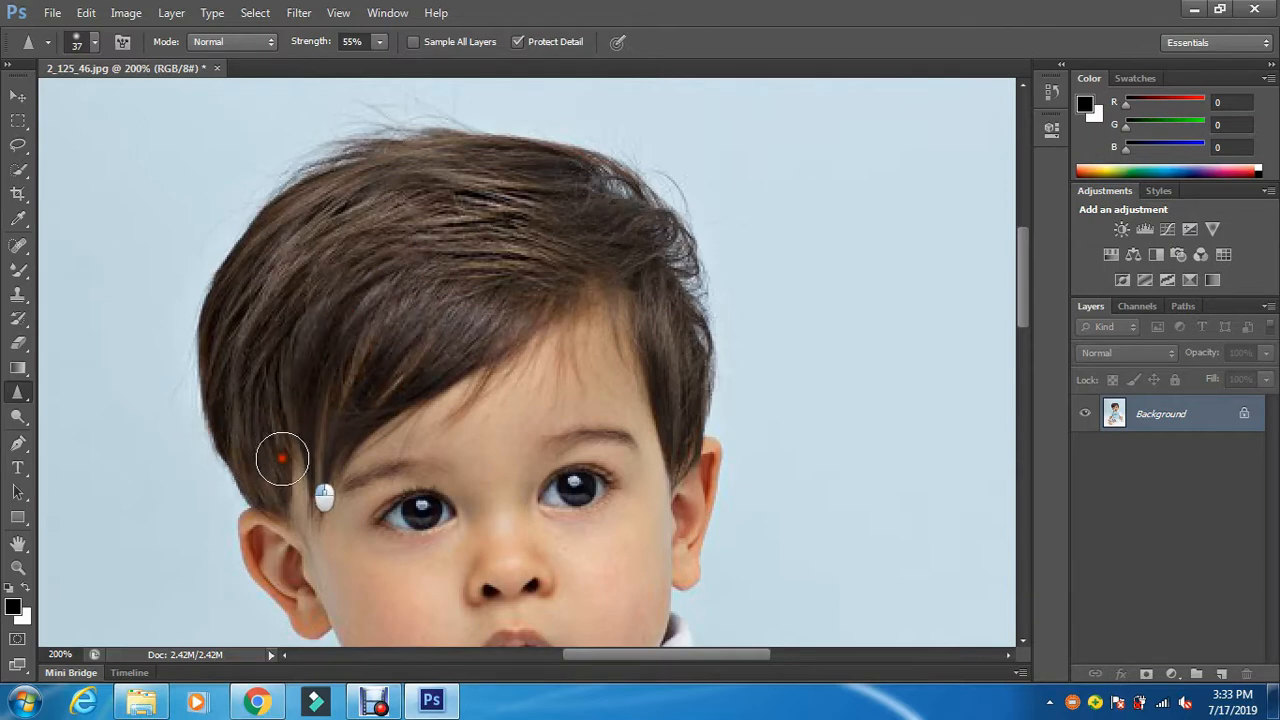
drag(420, 289, 344, 401)
mouse_move(594, 191)
mouse_down()
mouse_move(631, 217)
mouse_move(354, 354)
mouse_up()
drag(494, 305, 314, 396)
mouse_move(544, 250)
mouse_down()
mouse_move(435, 360)
mouse_move(258, 420)
mouse_up()
mouse_move(622, 190)
mouse_down()
mouse_move(463, 157)
mouse_move(474, 153)
mouse_move(328, 209)
mouse_up()
mouse_move(418, 151)
mouse_down()
mouse_move(333, 139)
mouse_move(401, 153)
mouse_move(295, 209)
mouse_move(349, 196)
mouse_move(261, 263)
mouse_up()
mouse_move(339, 175)
mouse_down()
mouse_move(309, 180)
mouse_move(257, 210)
mouse_up()
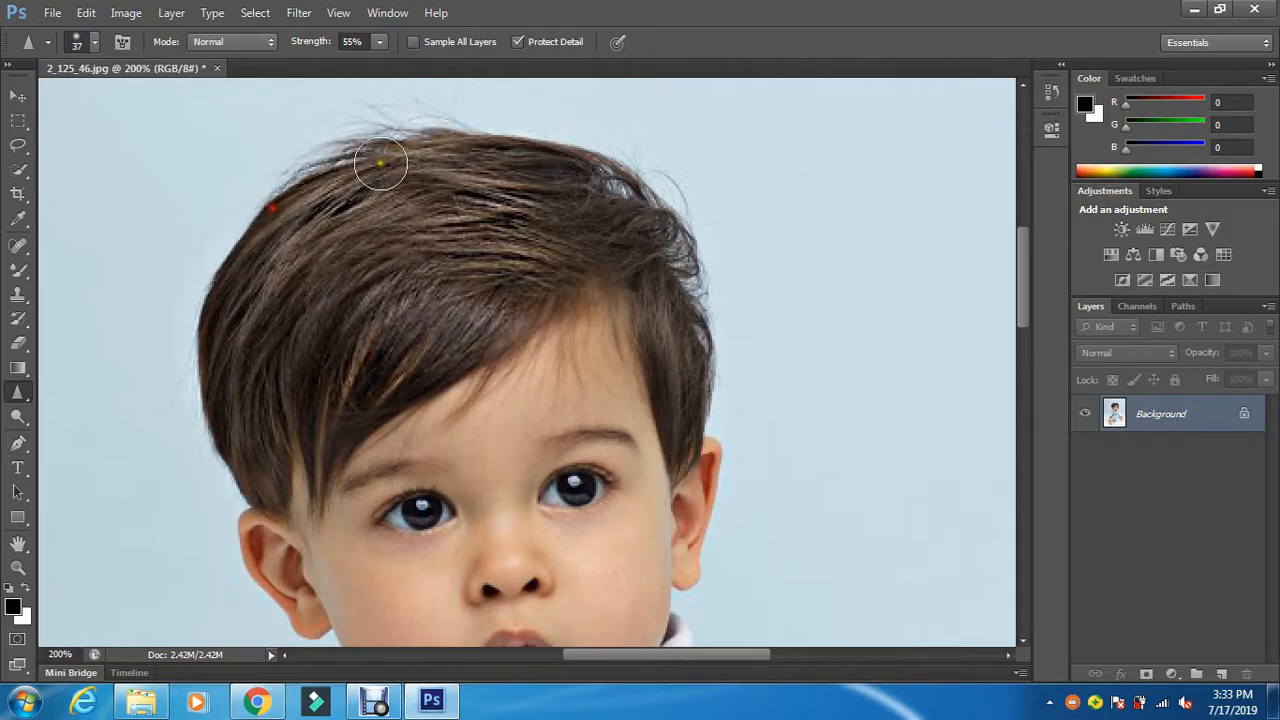
mouse_move(380, 163)
mouse_down()
mouse_move(342, 181)
mouse_move(239, 300)
mouse_move(227, 384)
mouse_up()
drag(239, 301, 255, 447)
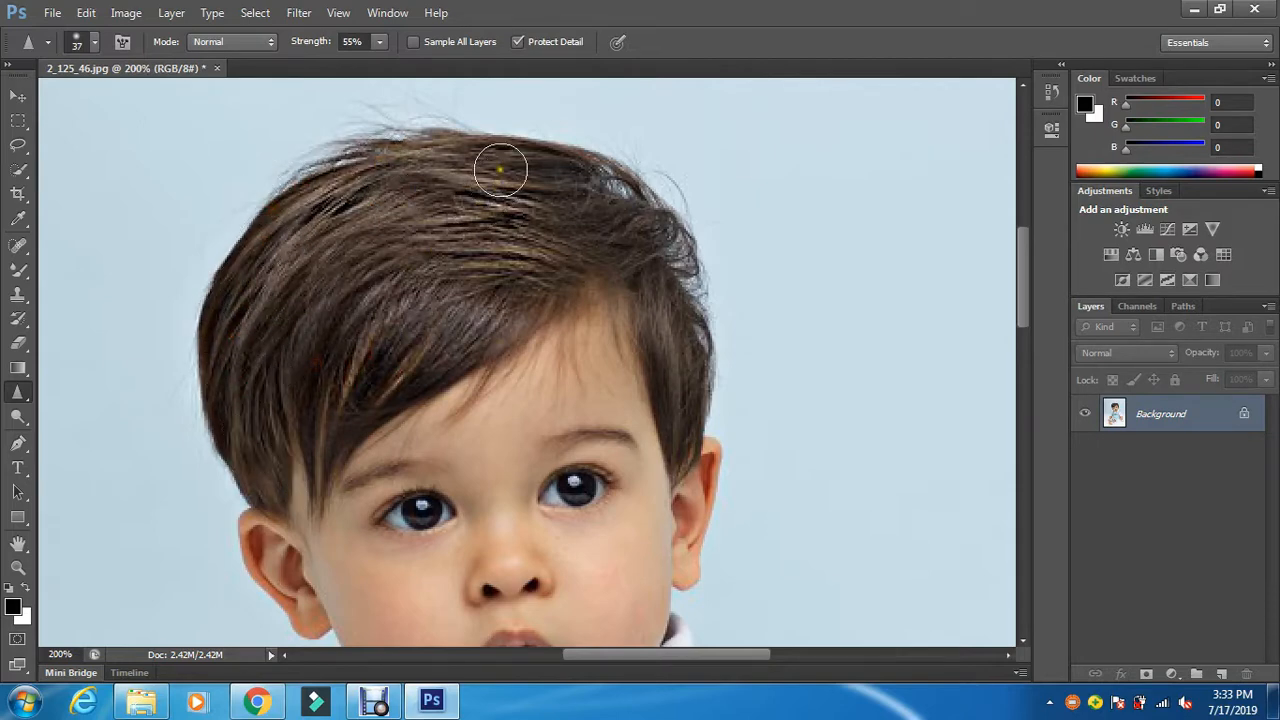
drag(504, 150, 400, 162)
drag(446, 174, 292, 301)
mouse_move(458, 226)
mouse_down()
mouse_move(389, 250)
mouse_move(295, 410)
mouse_up()
mouse_move(312, 350)
mouse_down()
mouse_move(283, 388)
mouse_move(272, 471)
mouse_up()
drag(277, 317, 229, 434)
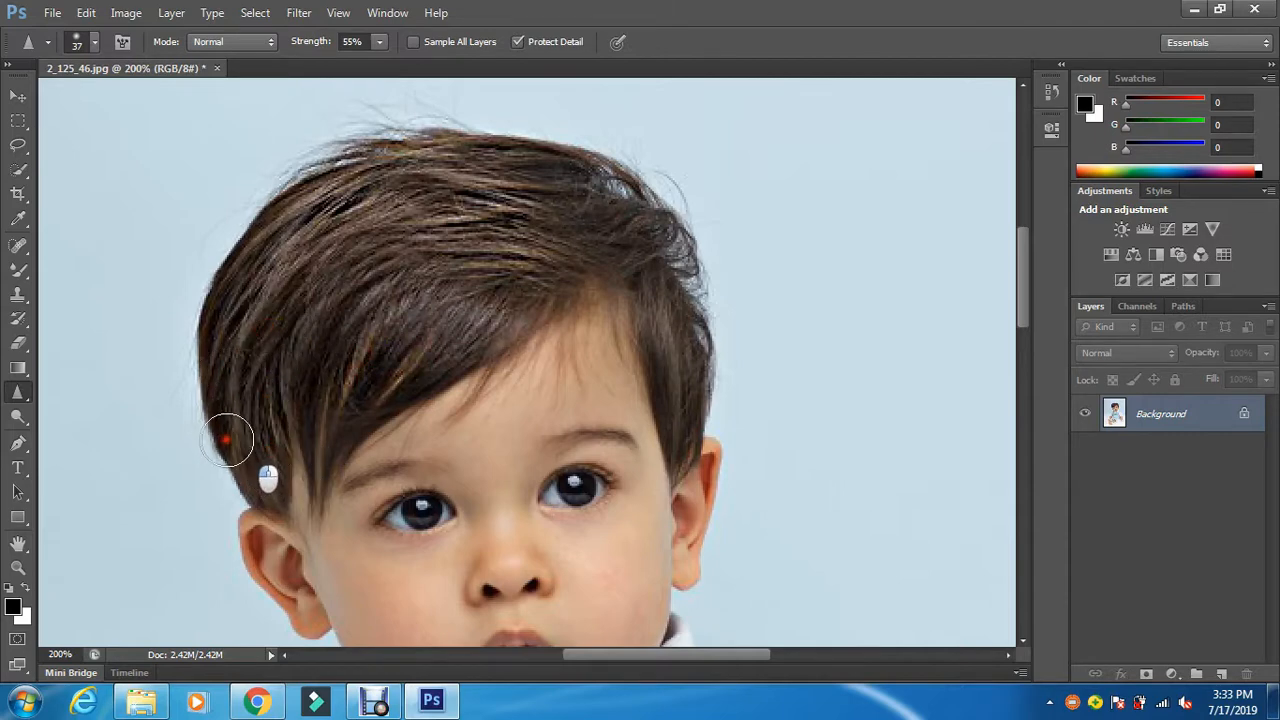
drag(634, 237, 499, 262)
drag(636, 221, 560, 252)
drag(663, 234, 531, 271)
drag(643, 208, 541, 204)
drag(615, 186, 486, 167)
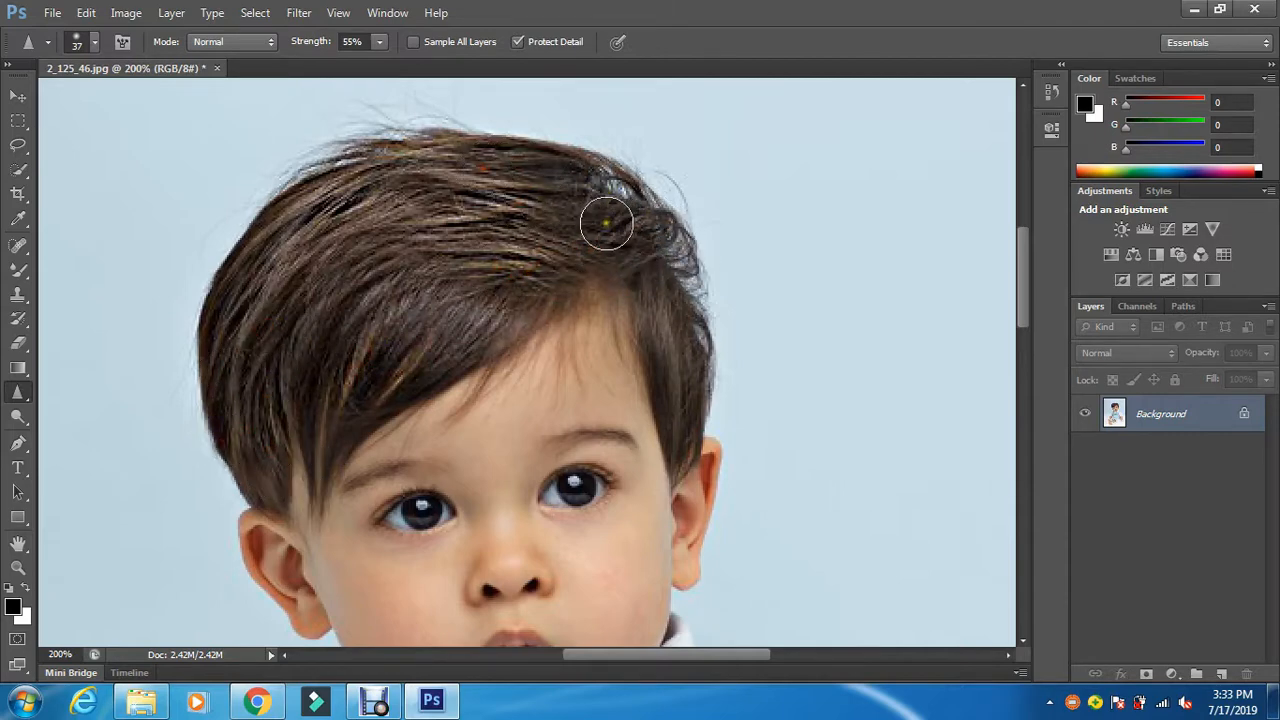
mouse_move(606, 223)
mouse_down()
mouse_move(433, 370)
mouse_move(354, 408)
mouse_up()
mouse_move(474, 272)
mouse_down()
mouse_move(418, 302)
mouse_move(329, 393)
mouse_up()
drag(444, 252, 283, 346)
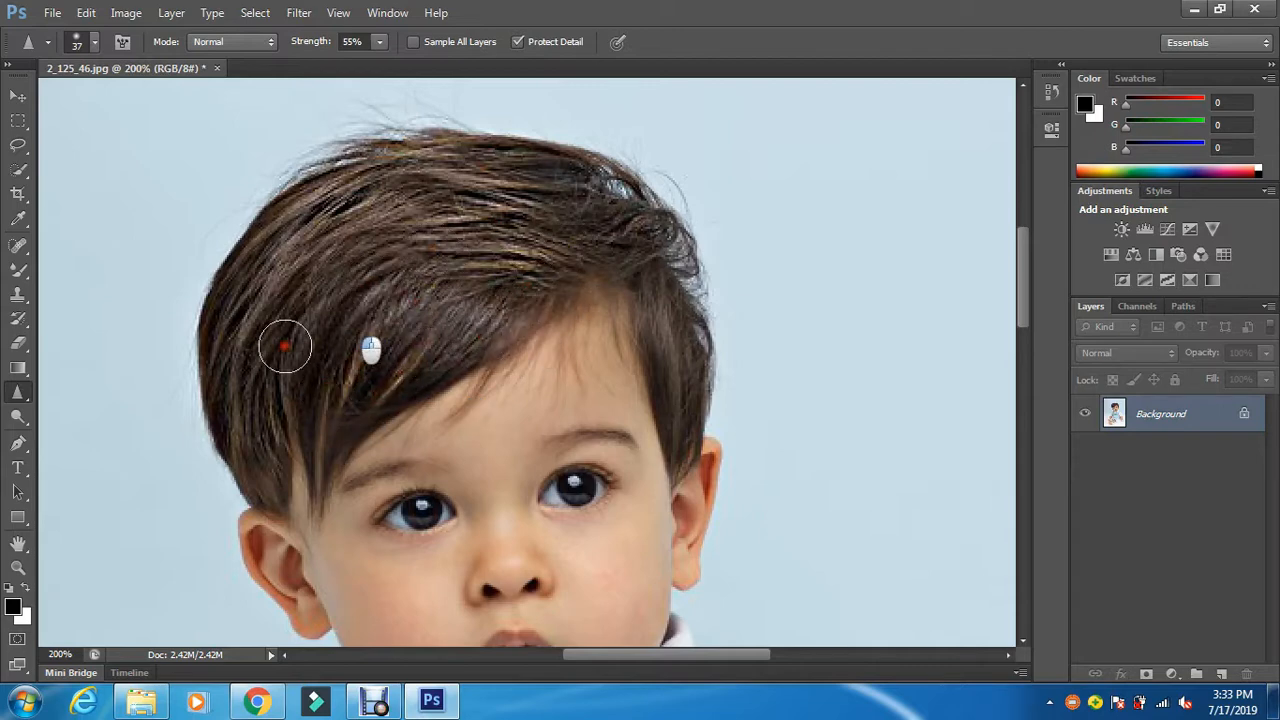
mouse_move(501, 217)
mouse_down()
mouse_move(291, 289)
mouse_move(232, 416)
mouse_up()
drag(408, 200, 251, 405)
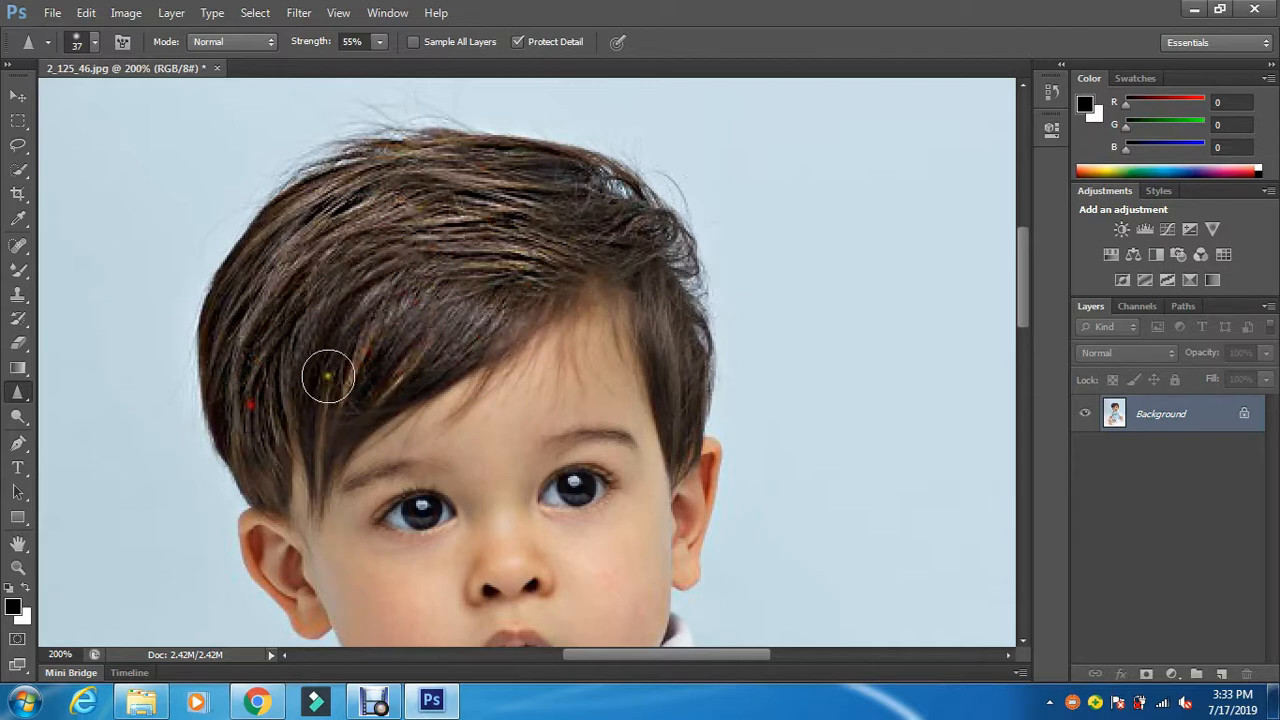
Sharpen the side hair above the ear at the right of the child's face in the picture
drag(662, 288, 667, 375)
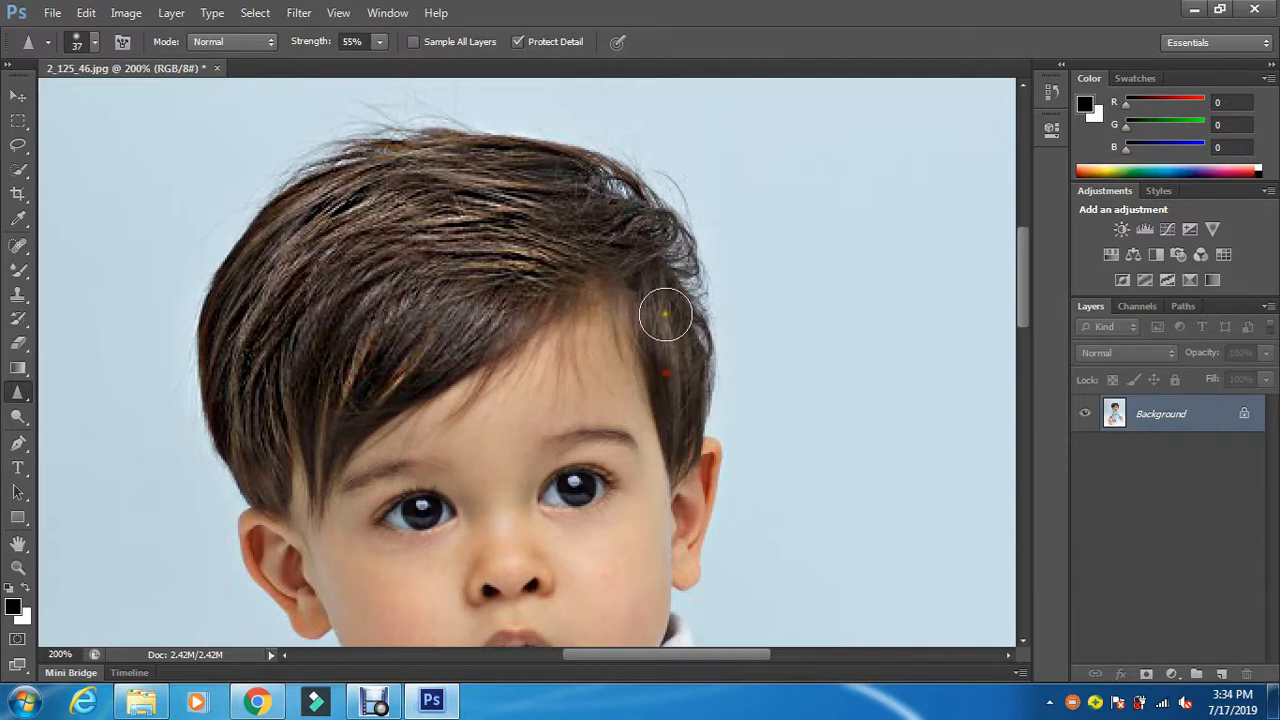
mouse_move(668, 230)
mouse_down()
mouse_move(632, 254)
mouse_move(668, 307)
mouse_up()
drag(672, 256, 673, 336)
drag(667, 271, 684, 388)
drag(682, 331, 692, 398)
drag(676, 325, 693, 443)
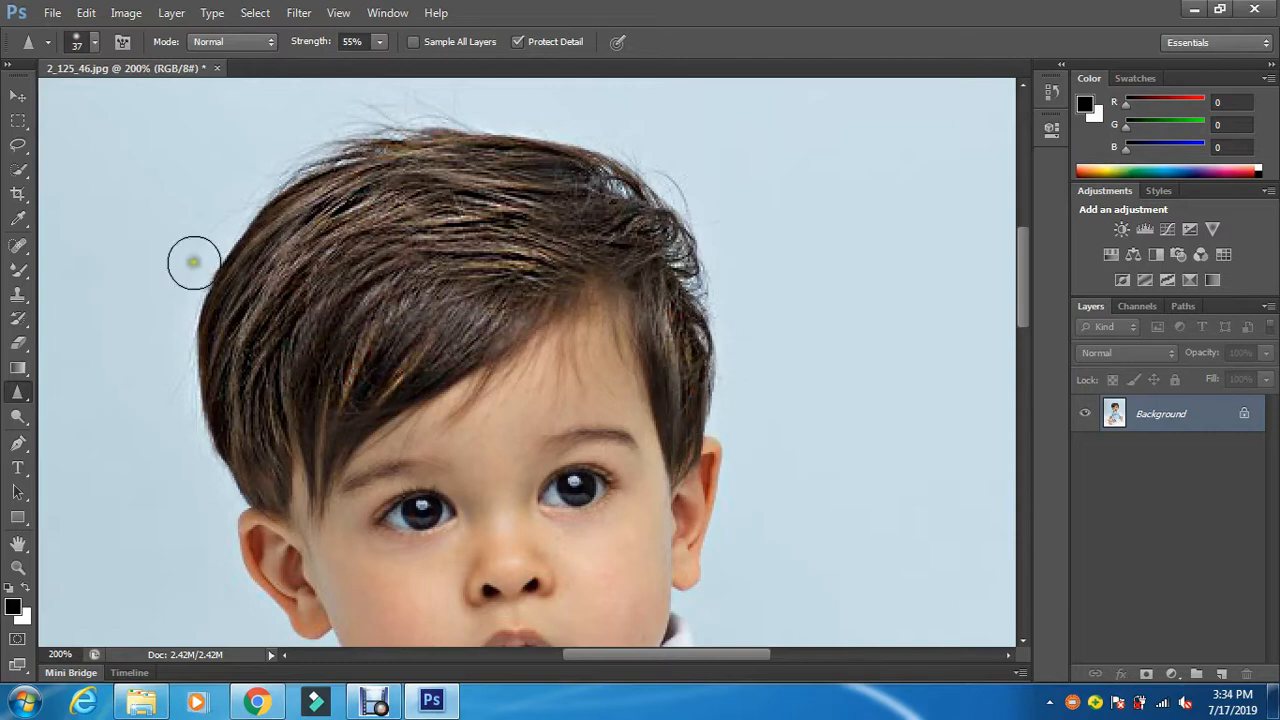
Reduce the Sharpen brush to 24 px and touch up the hair near the right ear and parting, plus the left eye's pupil in the picture
click(98, 40)
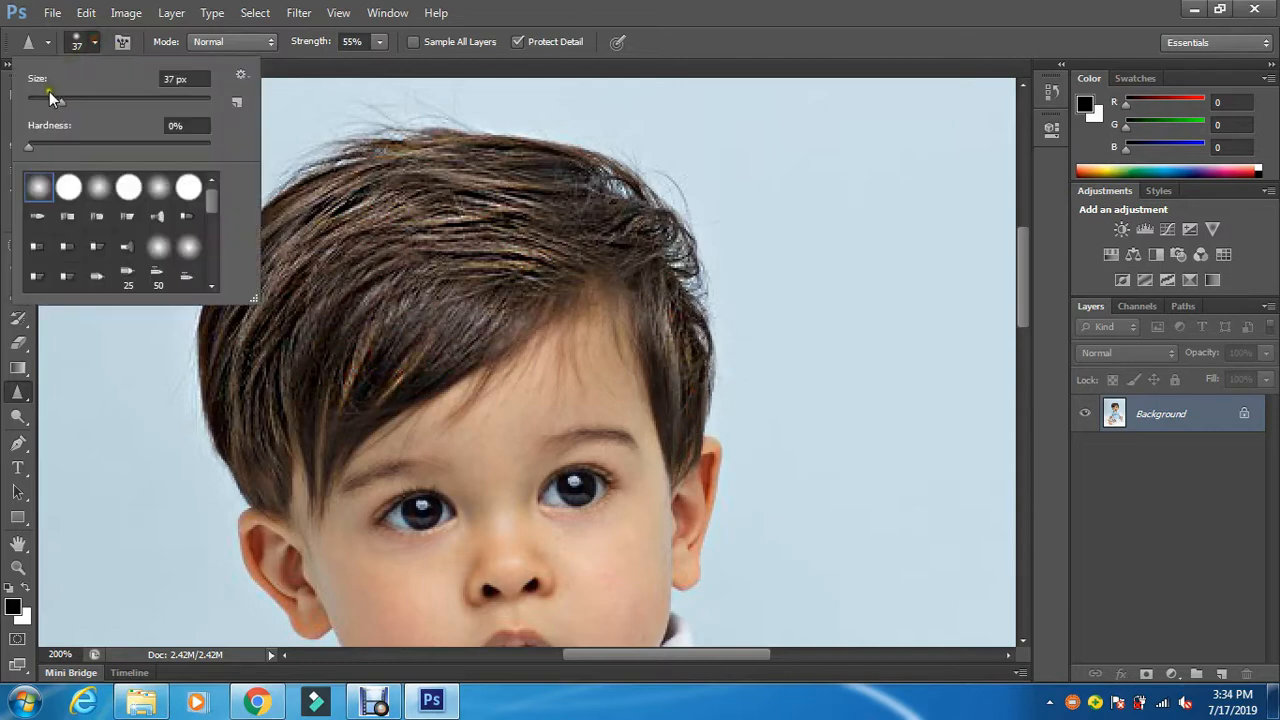
drag(49, 91, 47, 96)
click(688, 340)
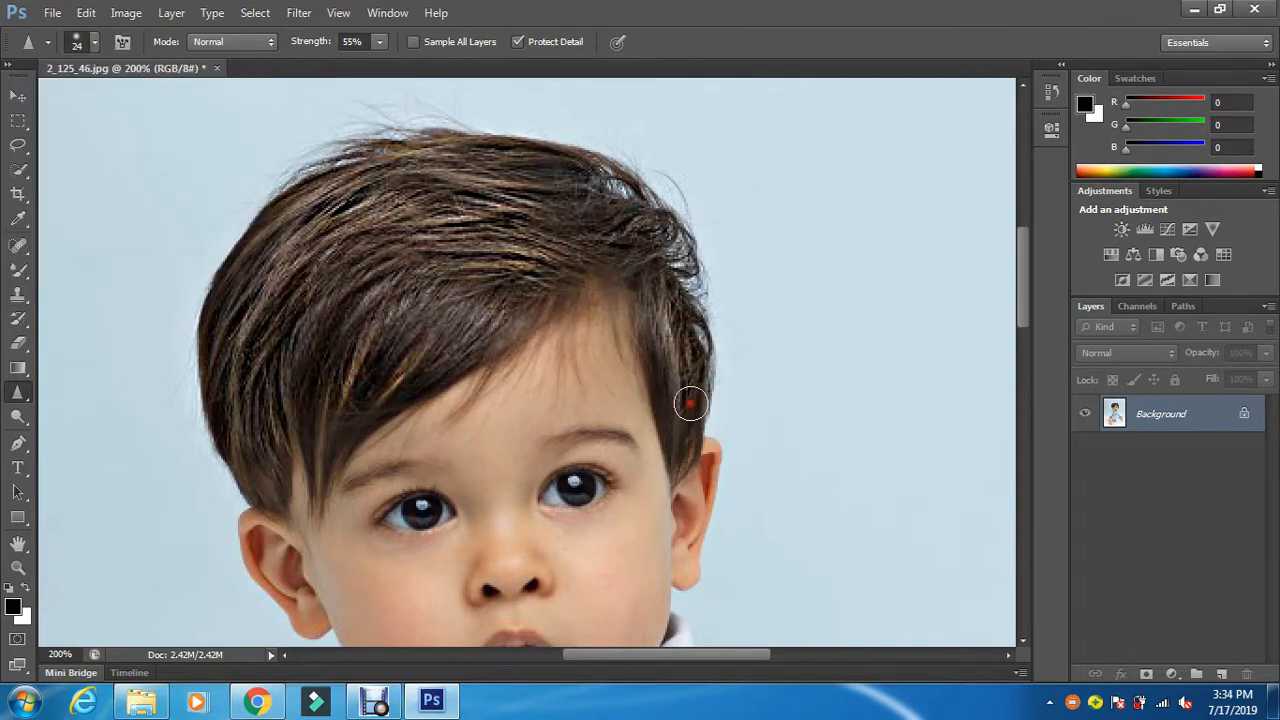
mouse_move(690, 403)
mouse_down()
mouse_move(699, 369)
mouse_move(694, 444)
mouse_move(663, 357)
mouse_move(676, 438)
mouse_up()
mouse_move(675, 400)
mouse_down()
mouse_move(681, 454)
mouse_move(670, 461)
mouse_up()
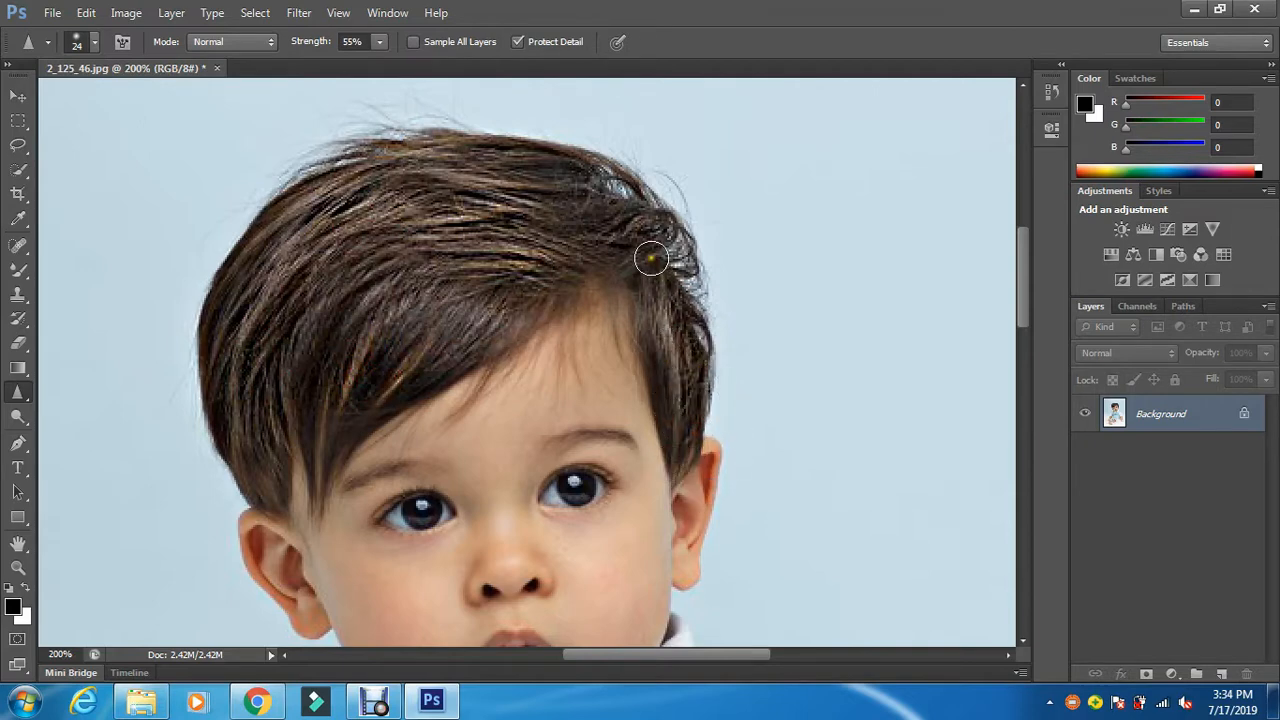
drag(651, 259, 647, 330)
drag(620, 231, 486, 252)
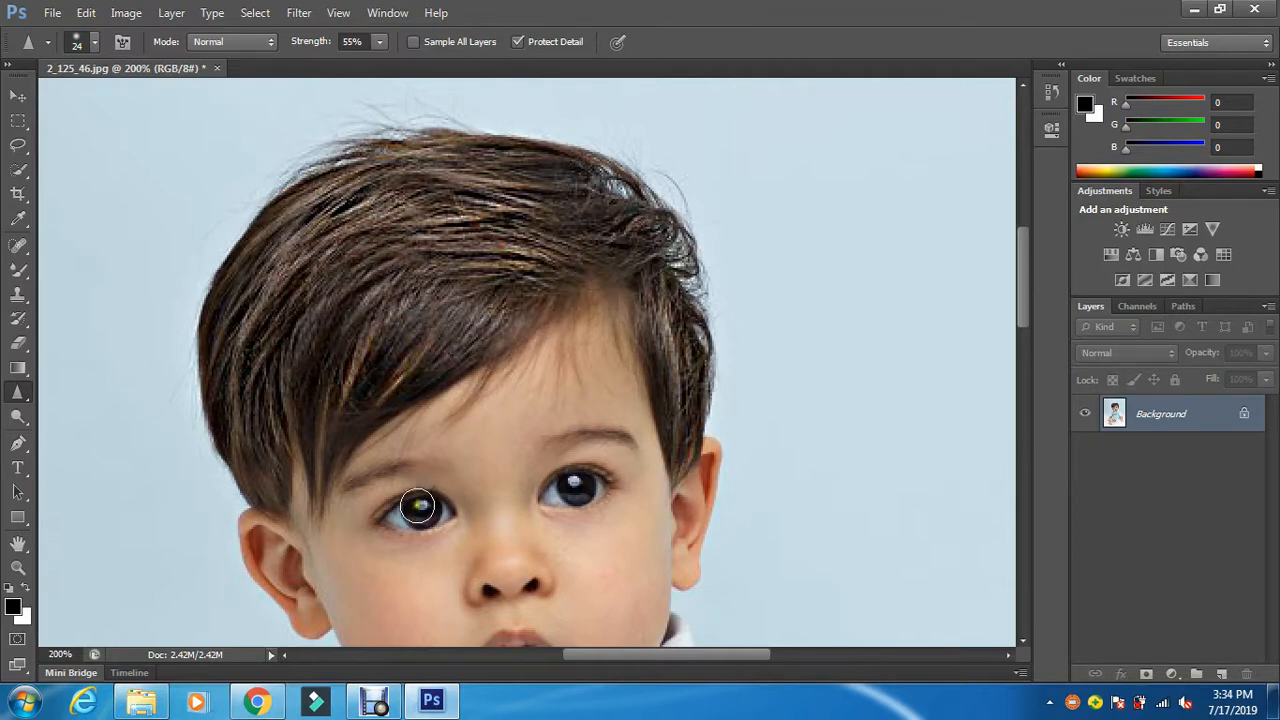
drag(417, 506, 420, 514)
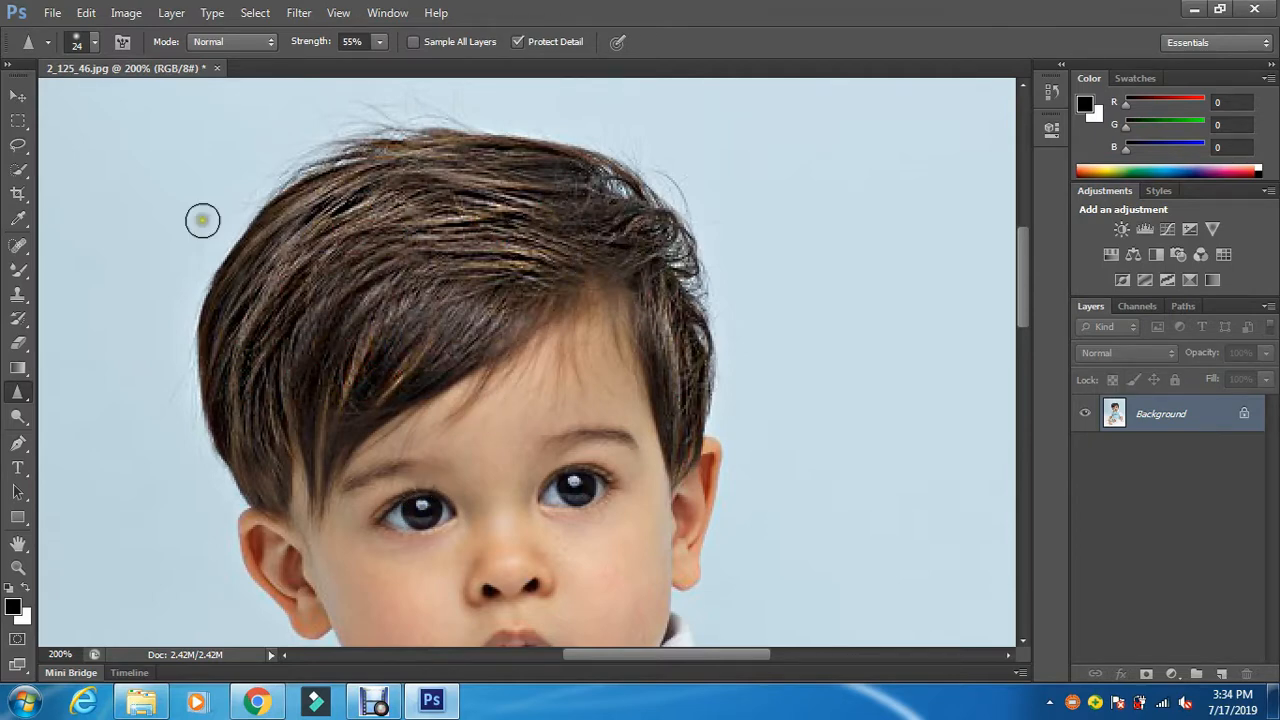
Set the Sharpen Tool's brush size to 26 px and sharpen the iris and pupil of both of the child's eyes
click(95, 41)
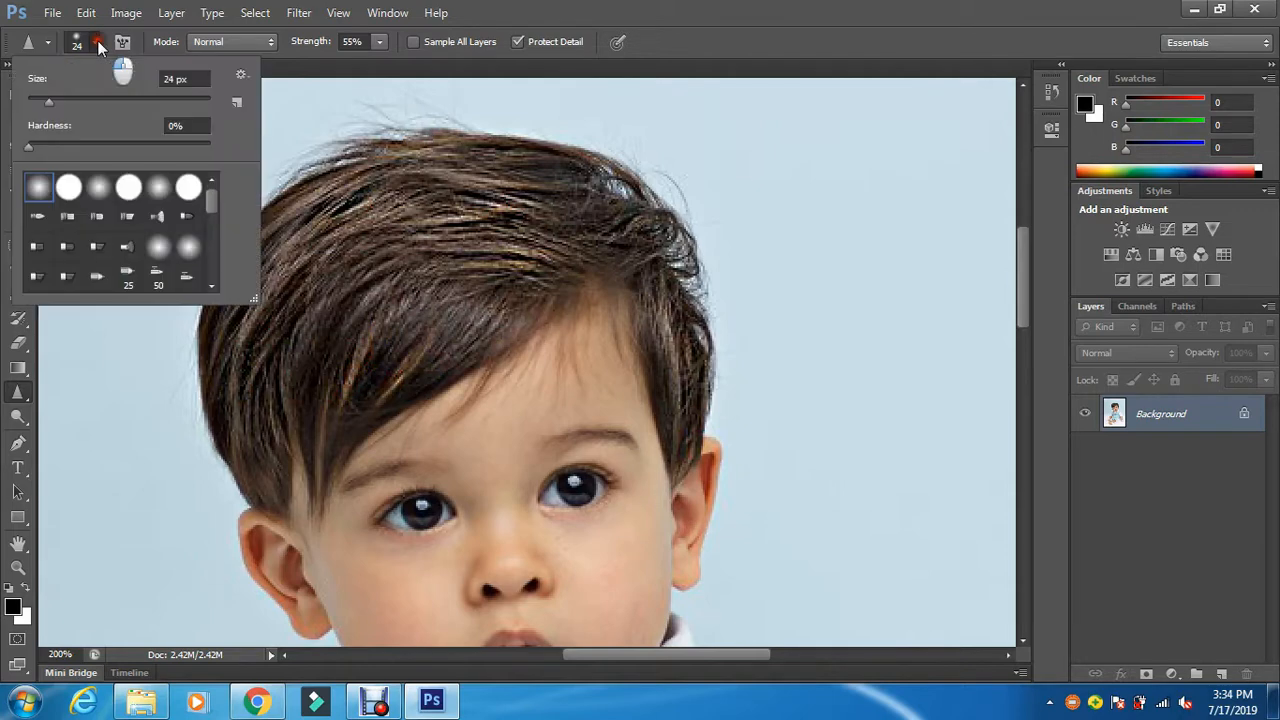
click(175, 79)
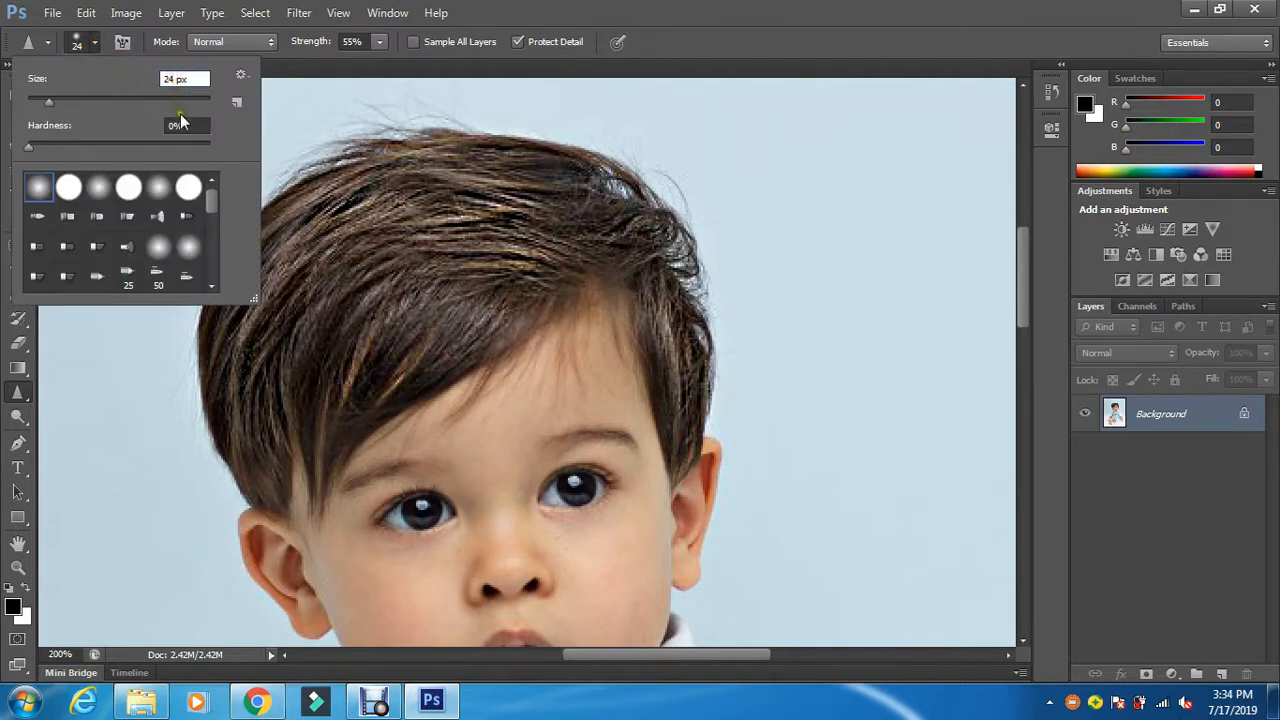
key(BackSpace)
text(6)
click(421, 511)
click(577, 489)
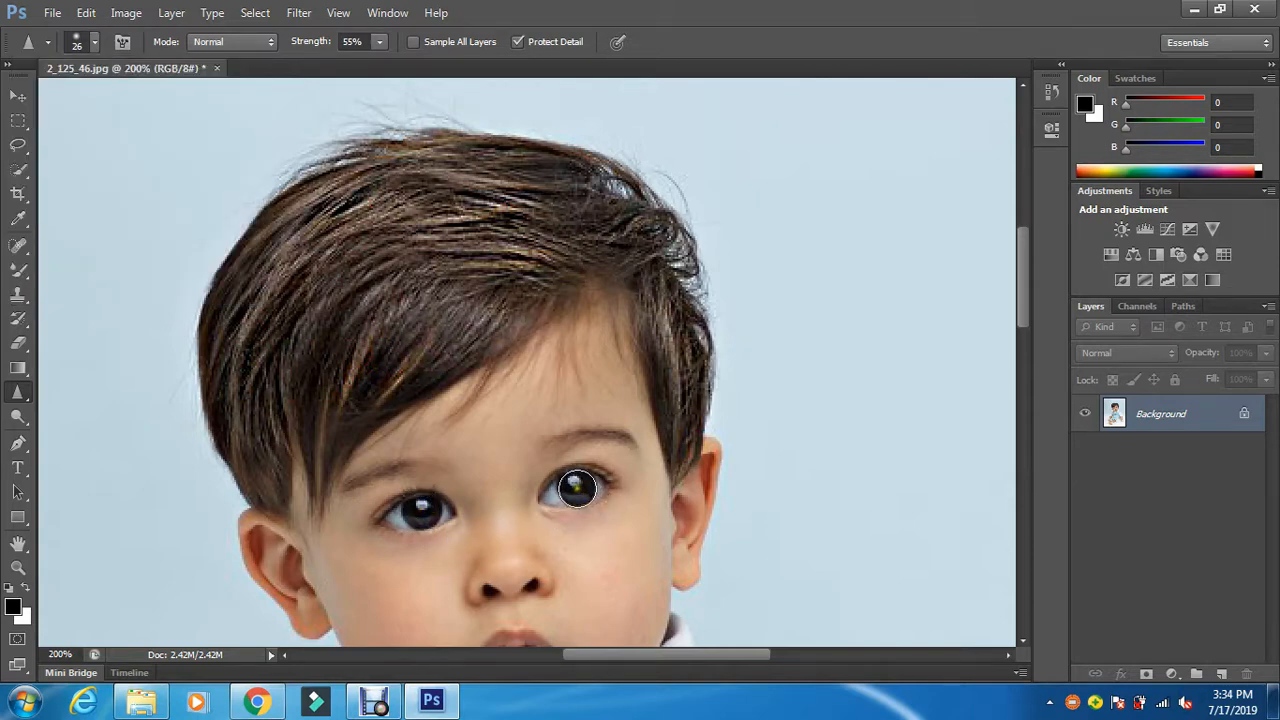
click(577, 488)
click(577, 487)
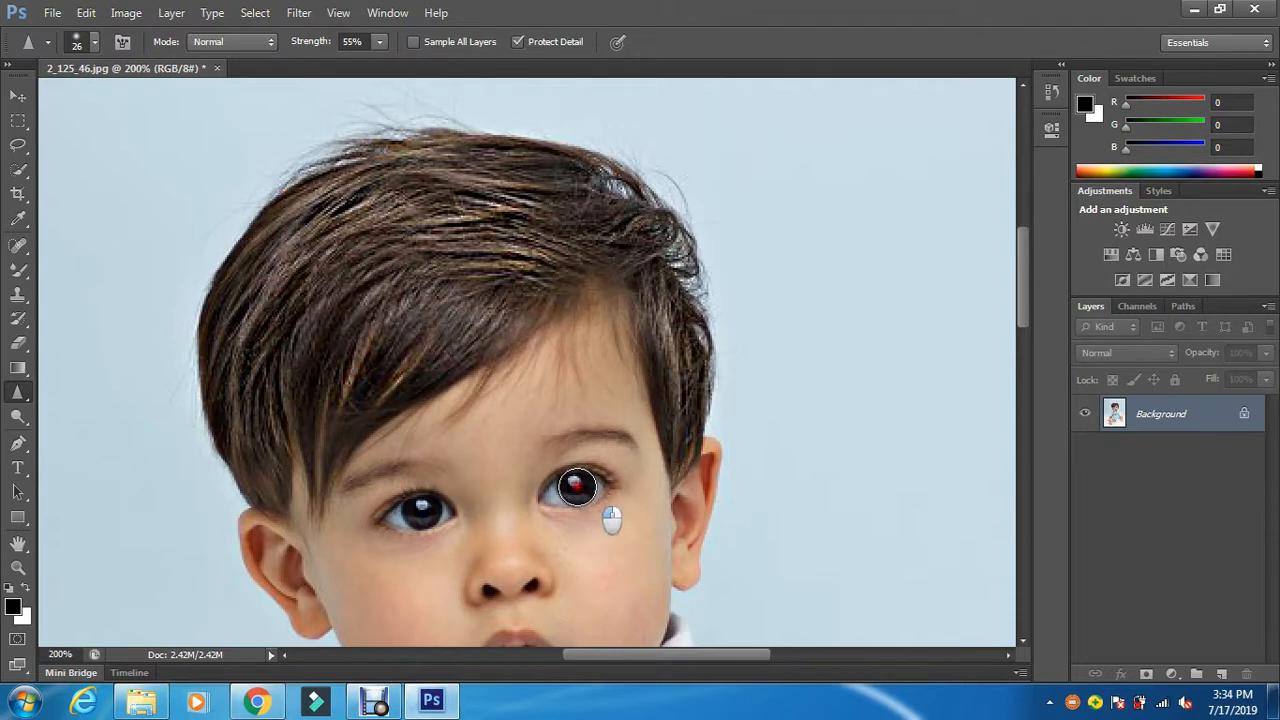
click(418, 512)
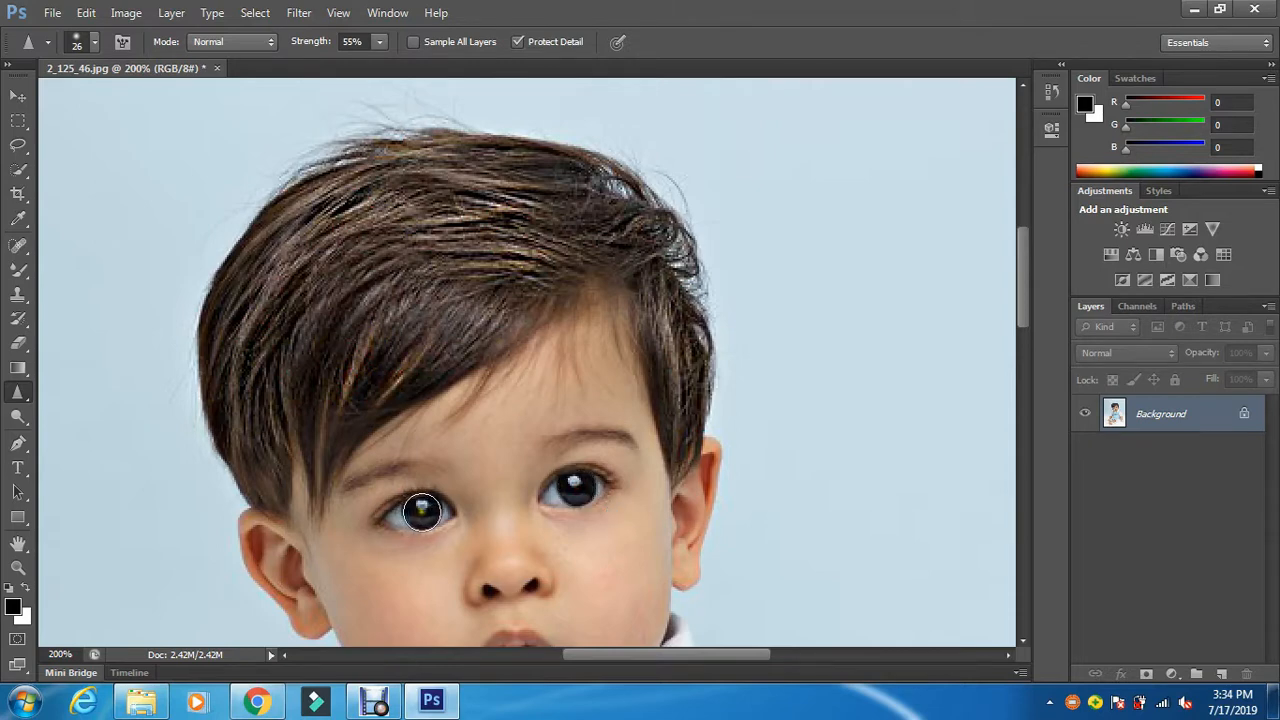
click(421, 510)
click(420, 511)
click(420, 511)
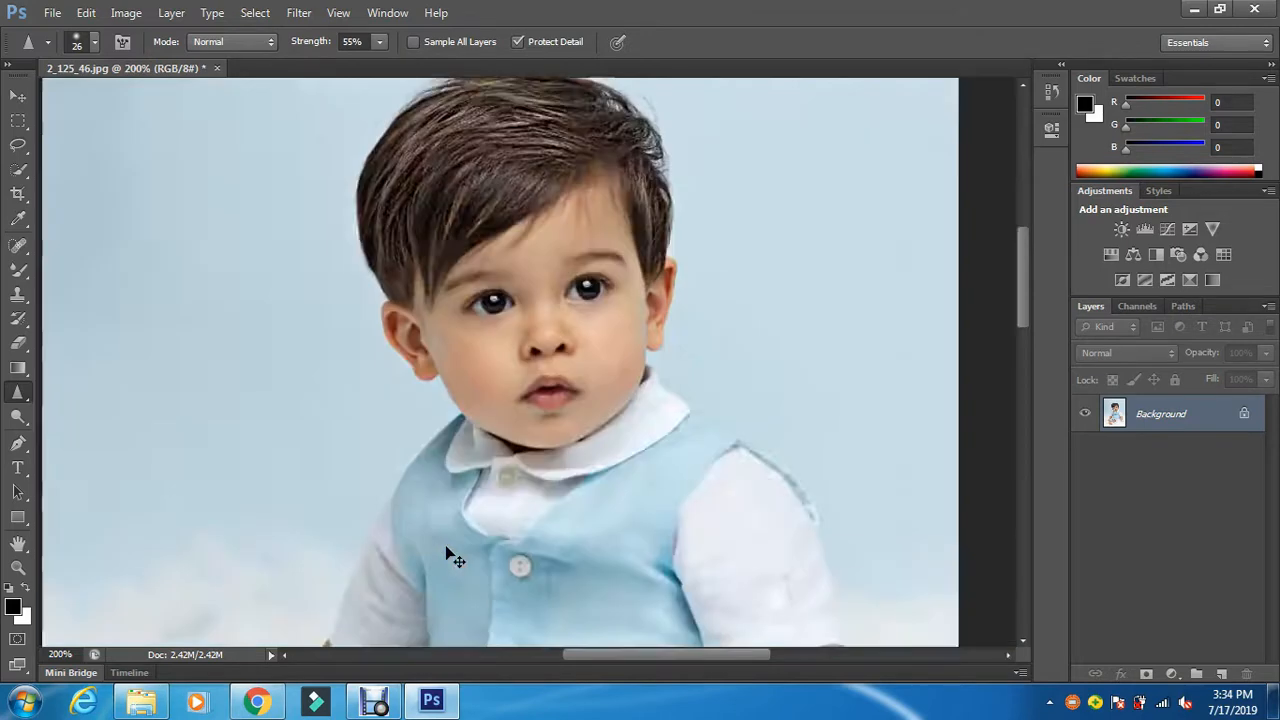
Save the sharpened photo as a new JPEG named 2_125_47 in the youtube folder, accepting the JPEG options
key(ctrl+0)
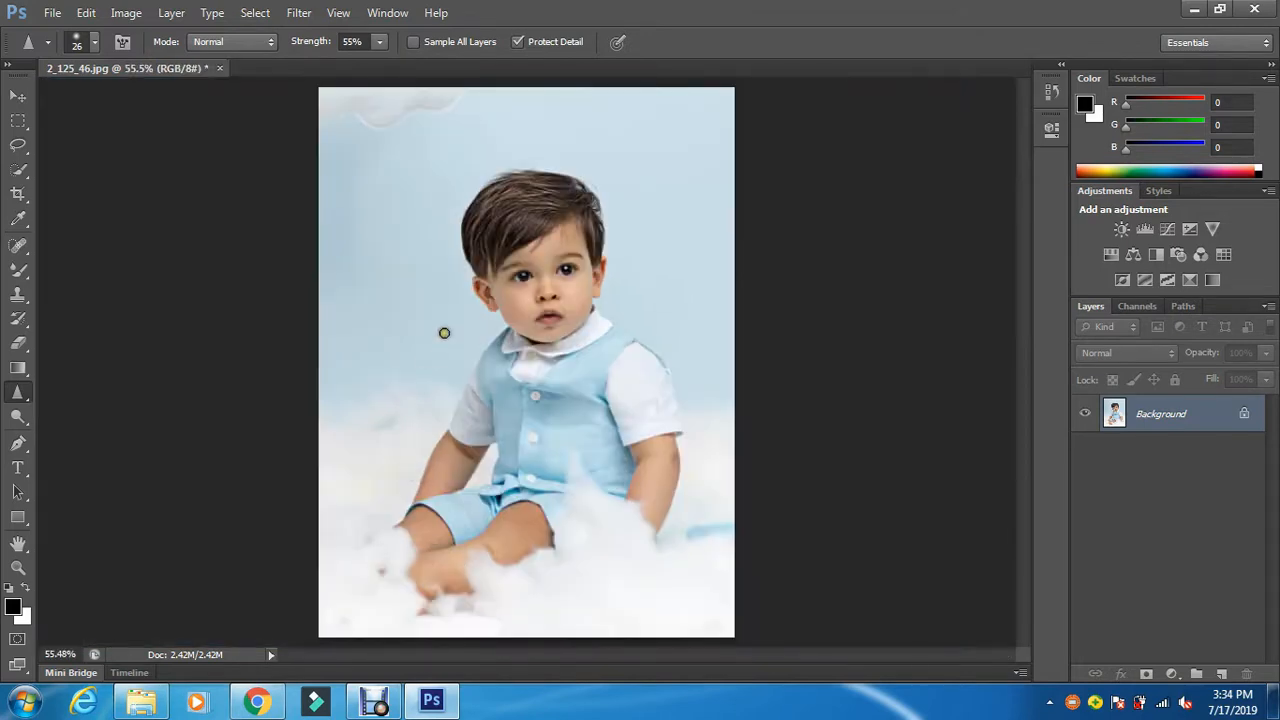
click(58, 12)
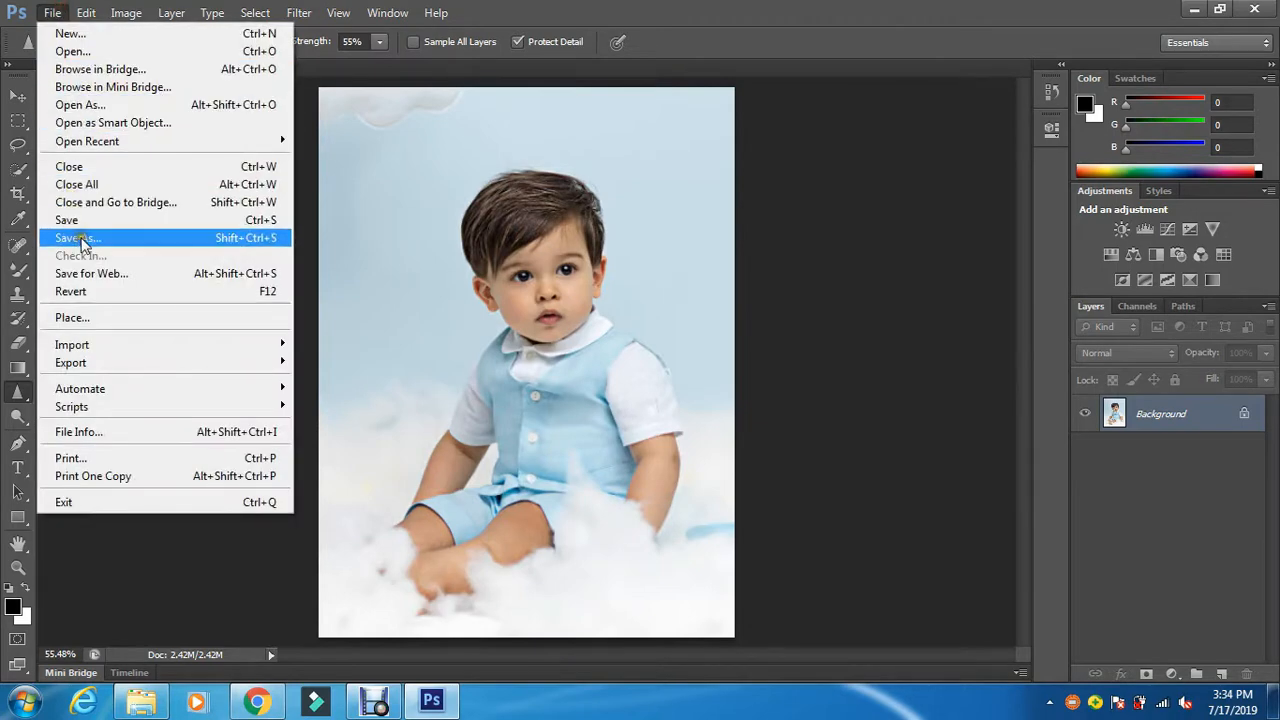
click(81, 237)
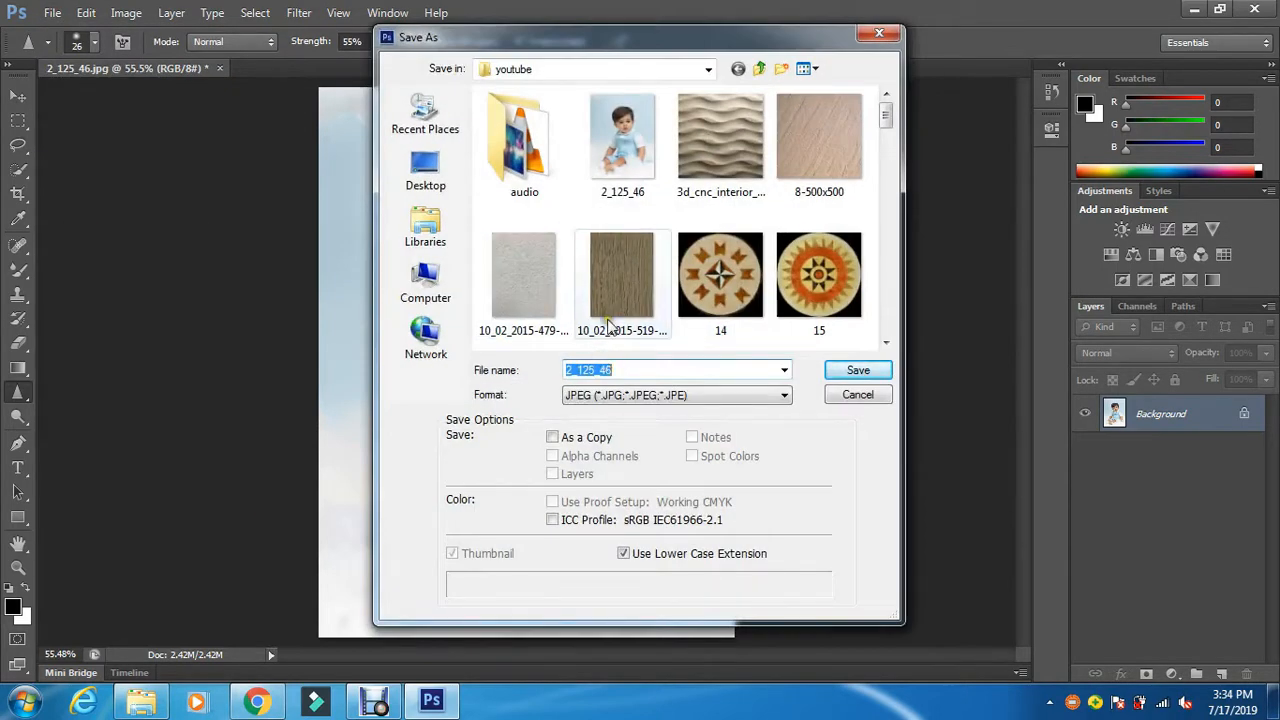
click(614, 371)
key(BackSpace)
text(7)
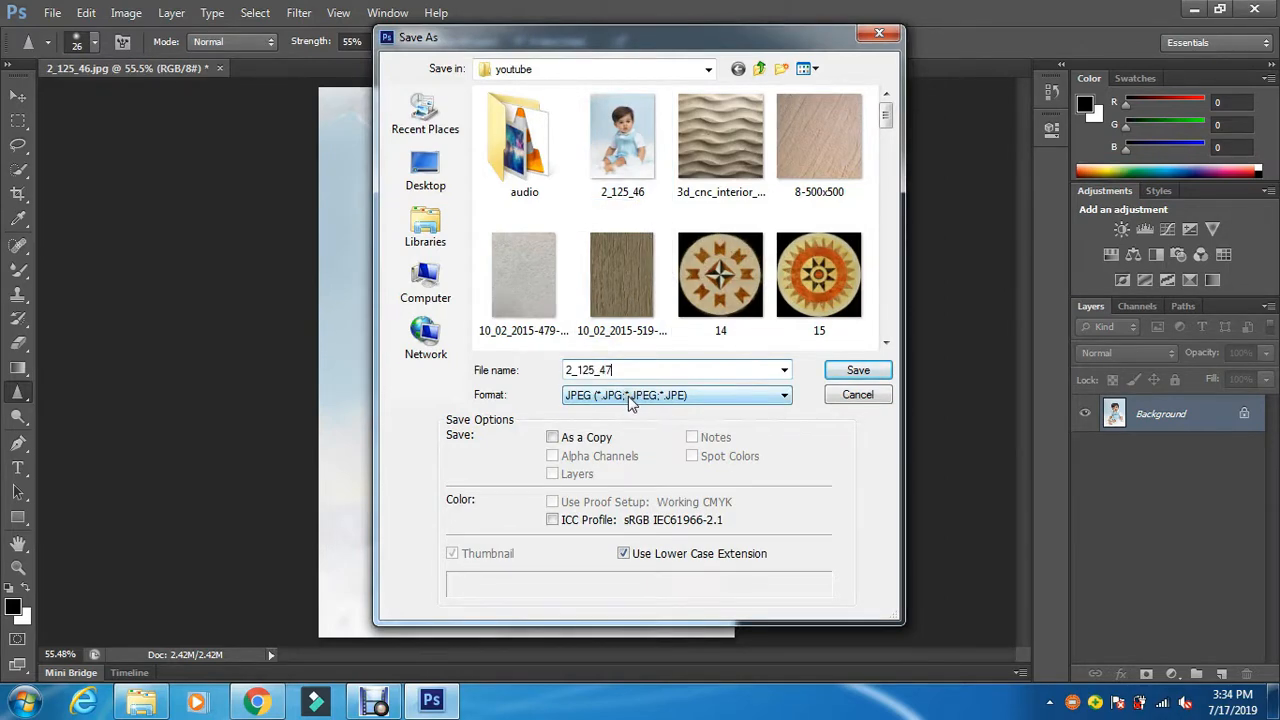
click(856, 371)
click(748, 172)
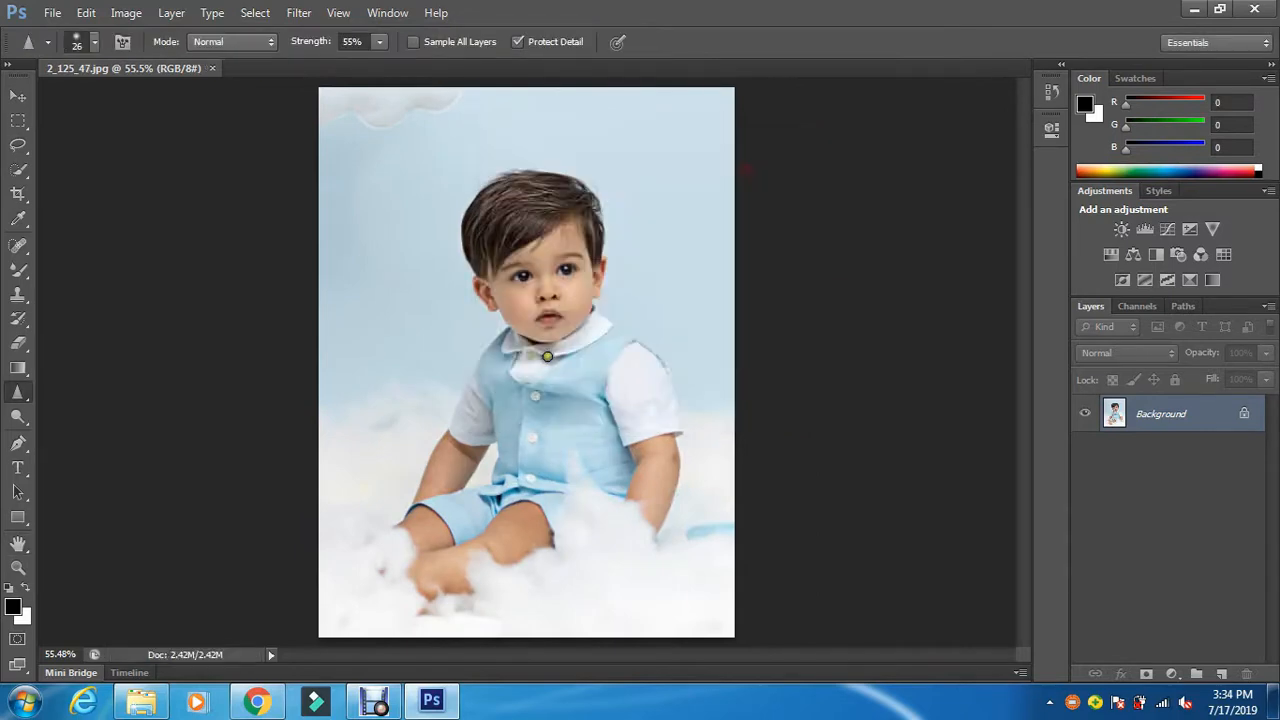
Switch to the youtube folder in Windows Explorer, open 2_125_46 in Windows Photo Viewer and compare it back and forth with 2_125_47
click(141, 700)
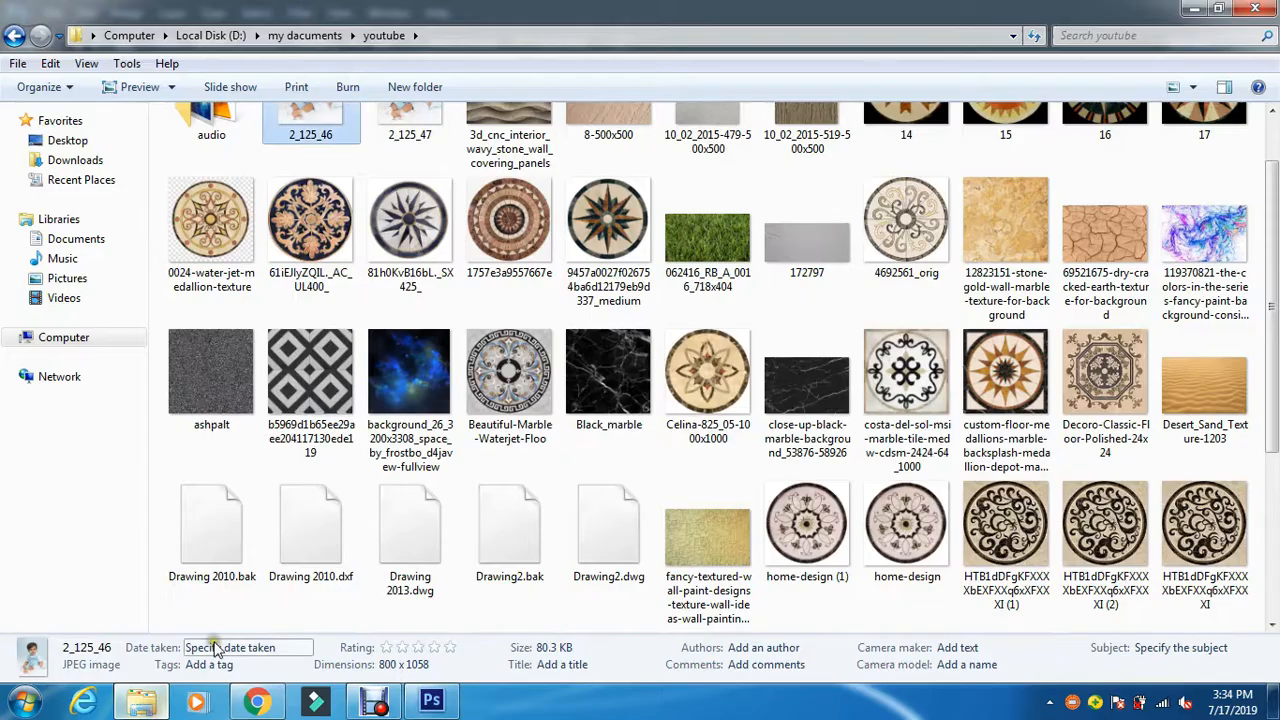
scroll(293, 424, up, 1)
double_click(316, 172)
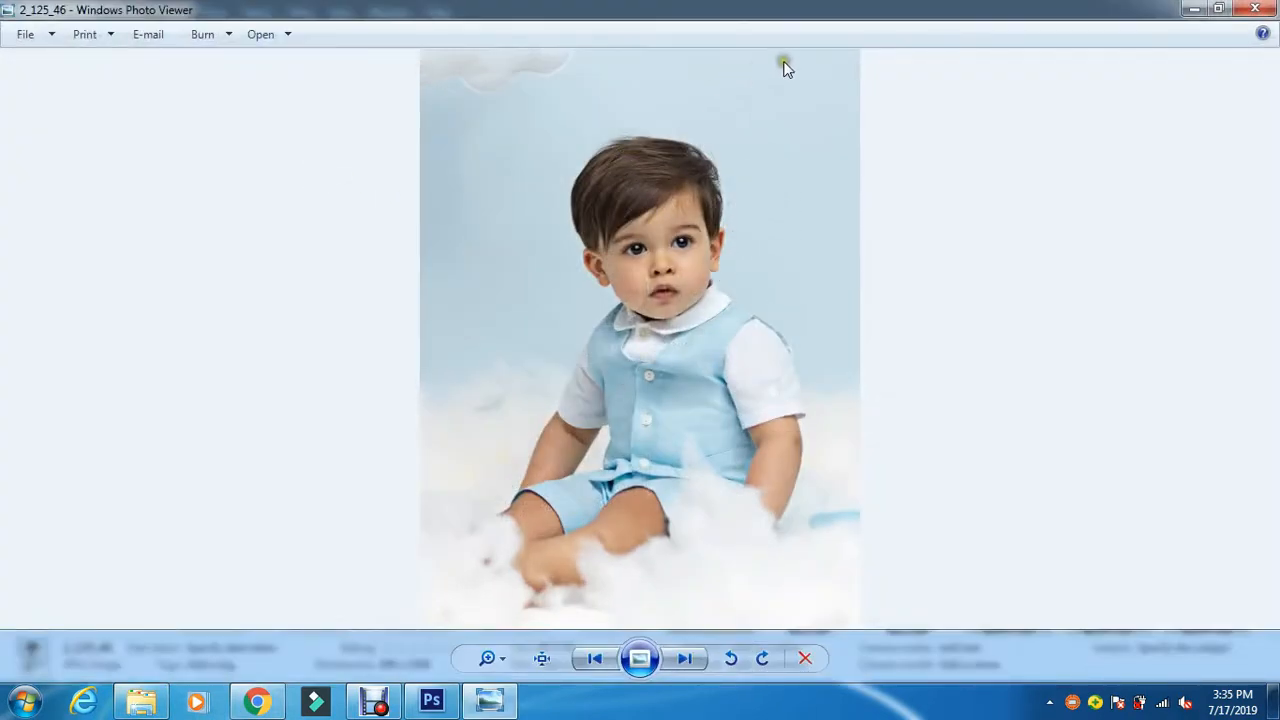
click(679, 658)
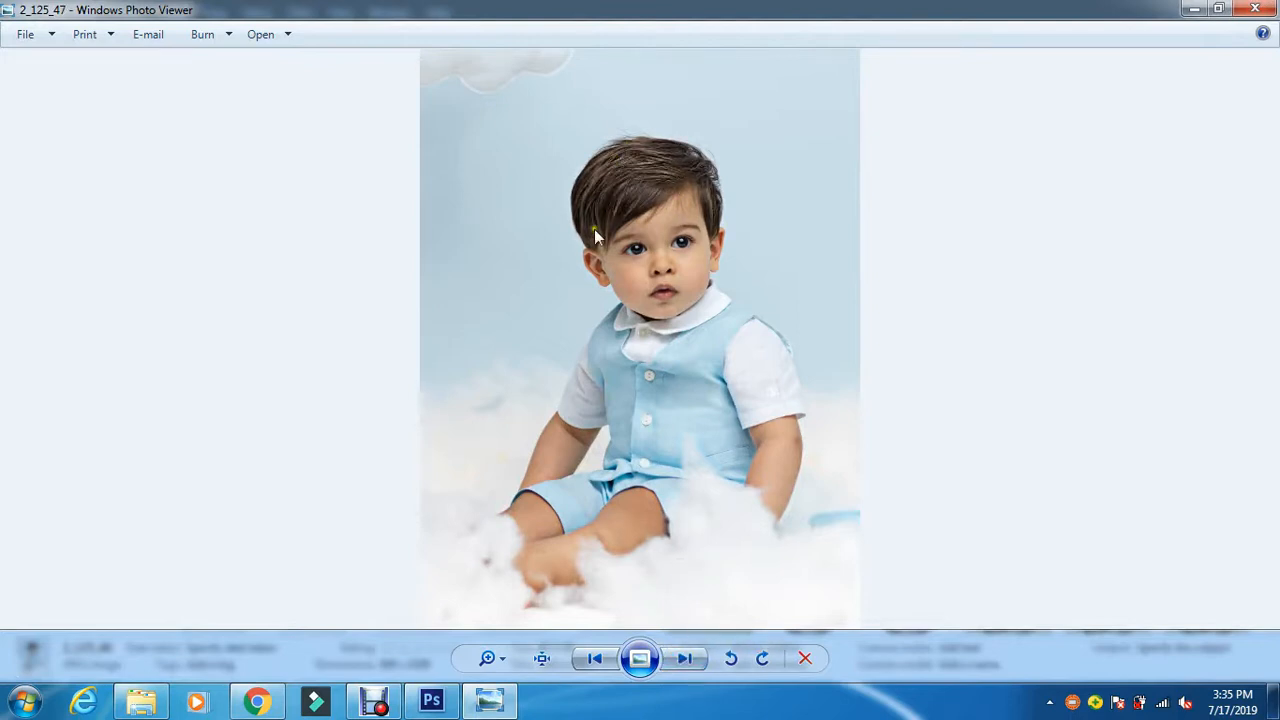
click(597, 659)
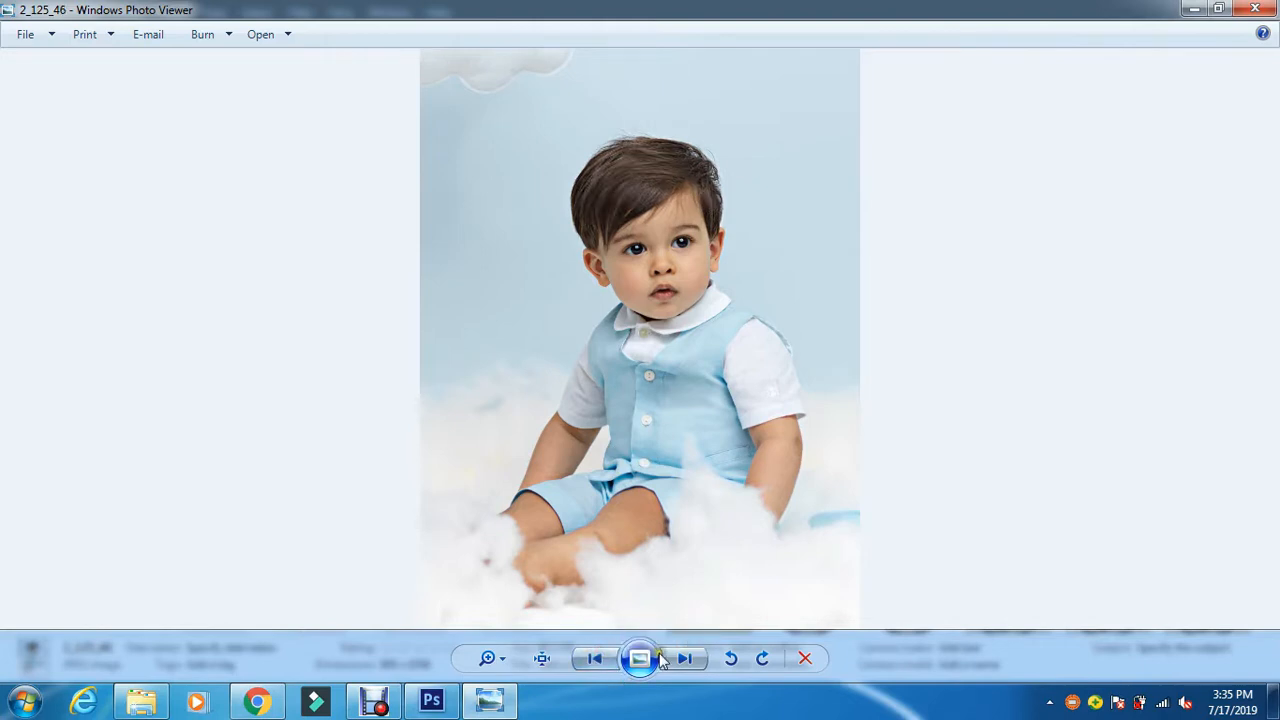
click(685, 662)
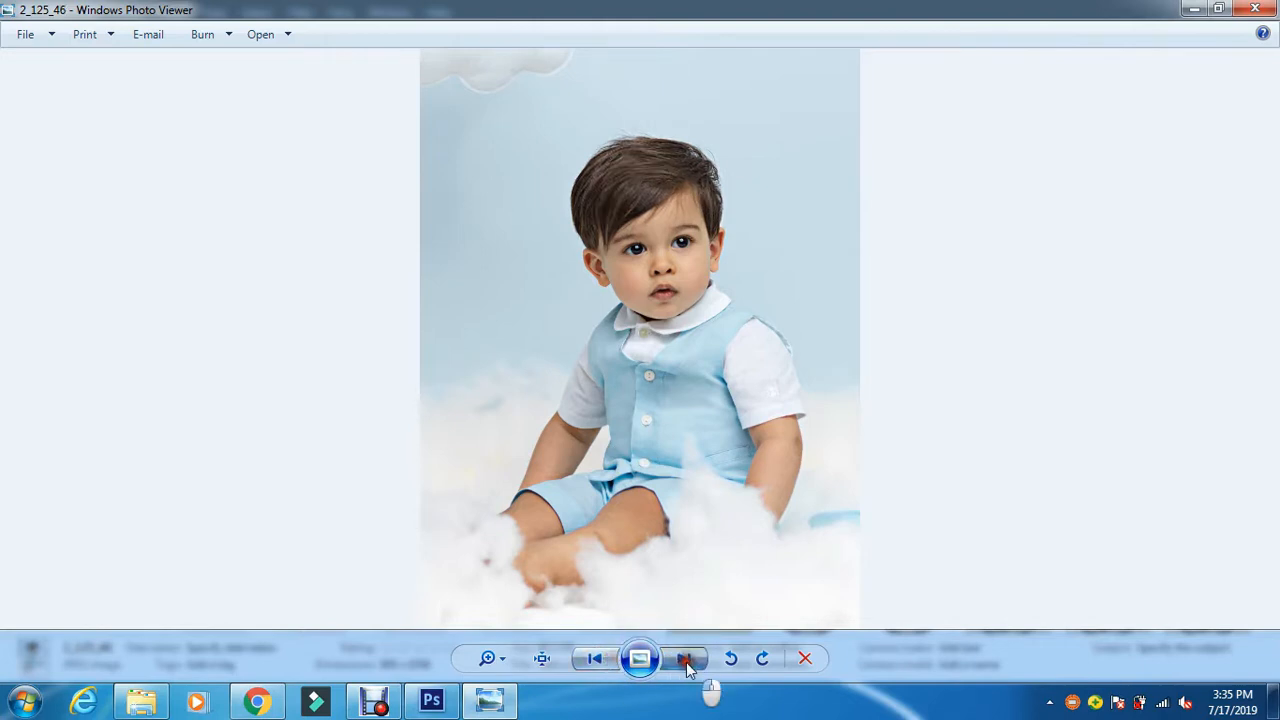
click(599, 660)
click(685, 660)
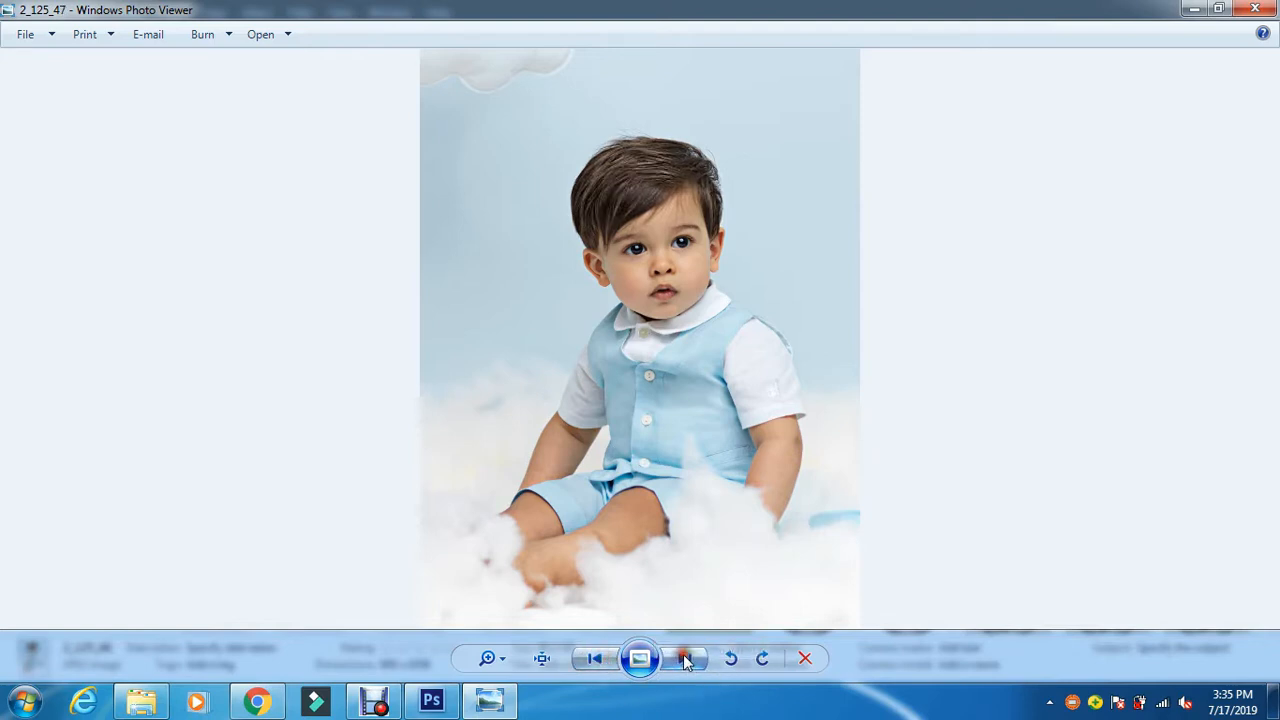